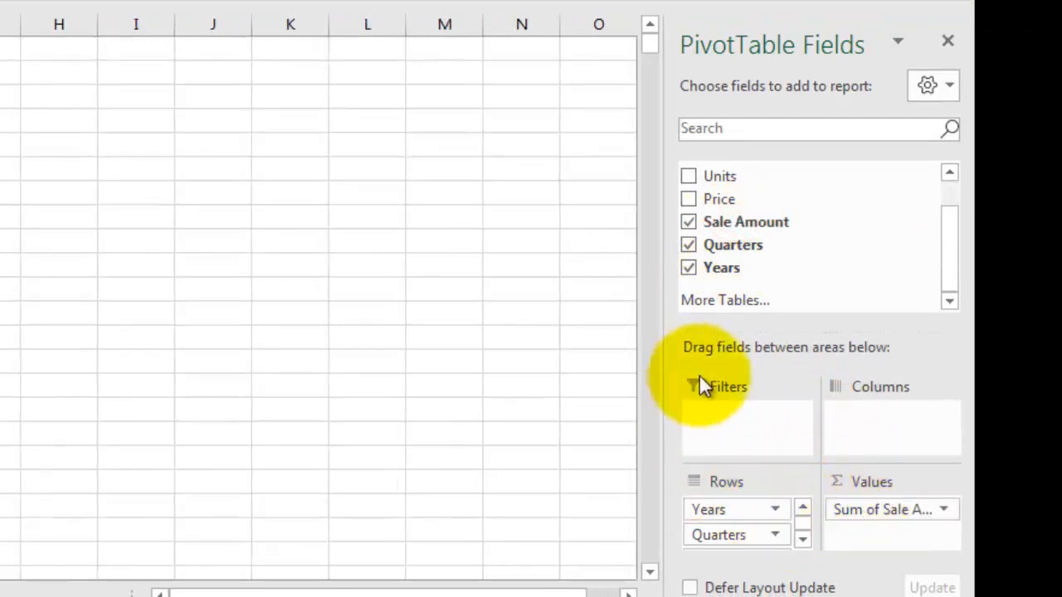
Remove the Sale Date and Quarters fields from the PivotTable's rows, leaving only Years
scroll(744, 512, "down", 1)
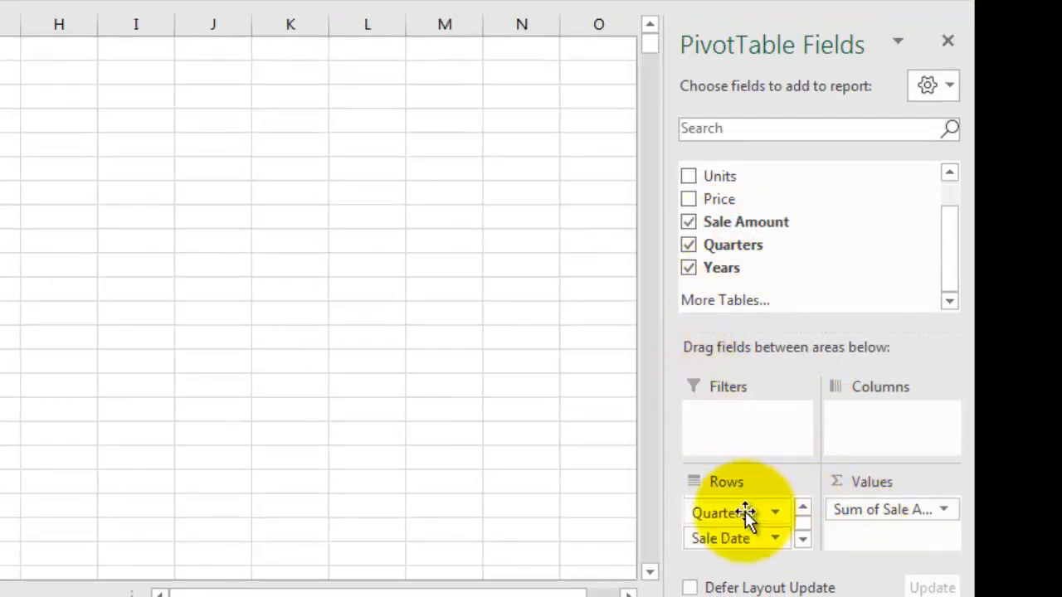
left_click(777, 540)
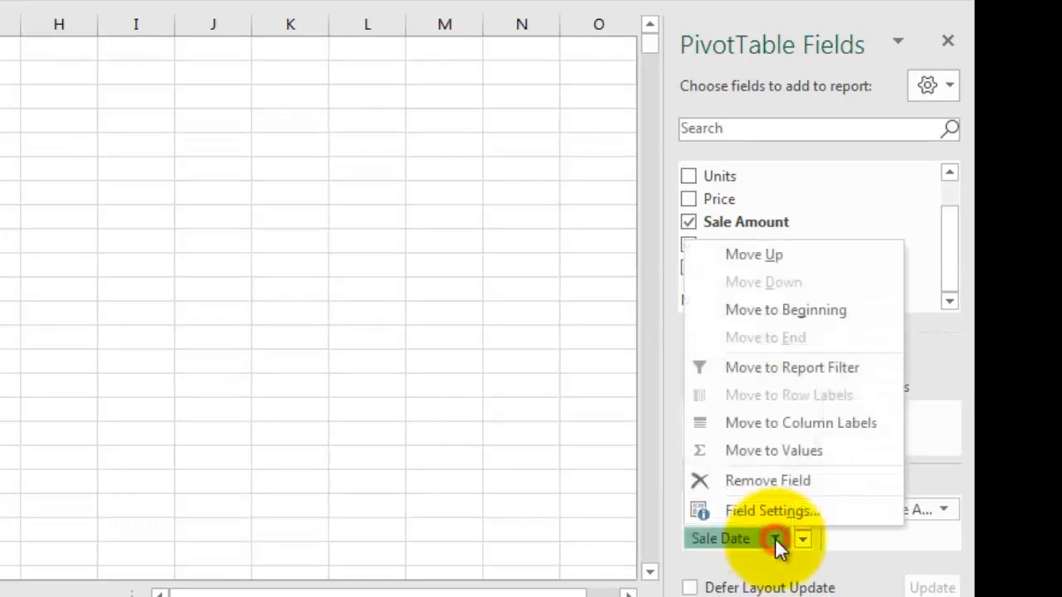
left_click(773, 482)
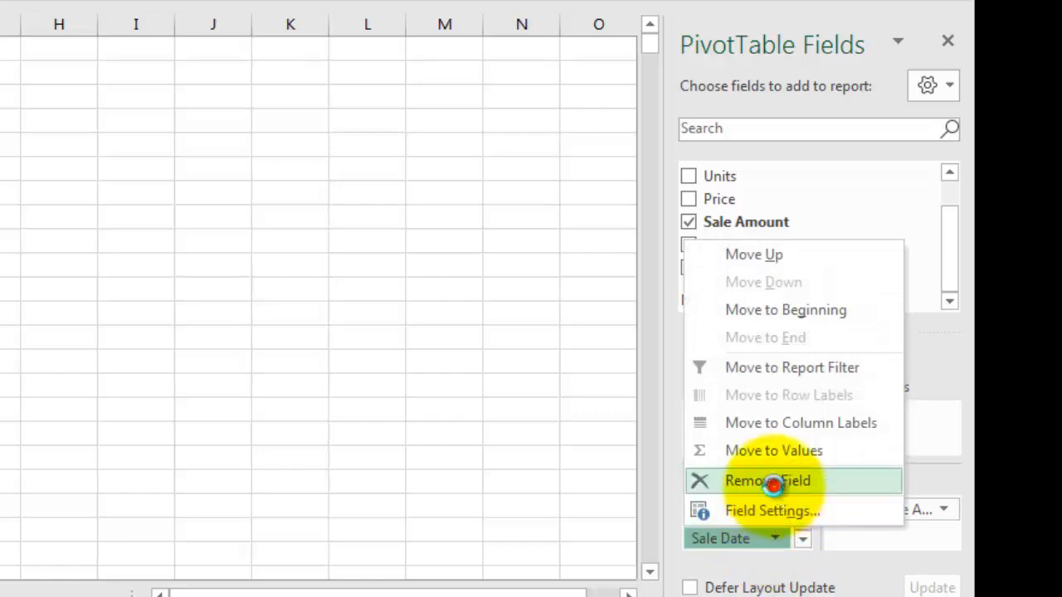
left_click(793, 536)
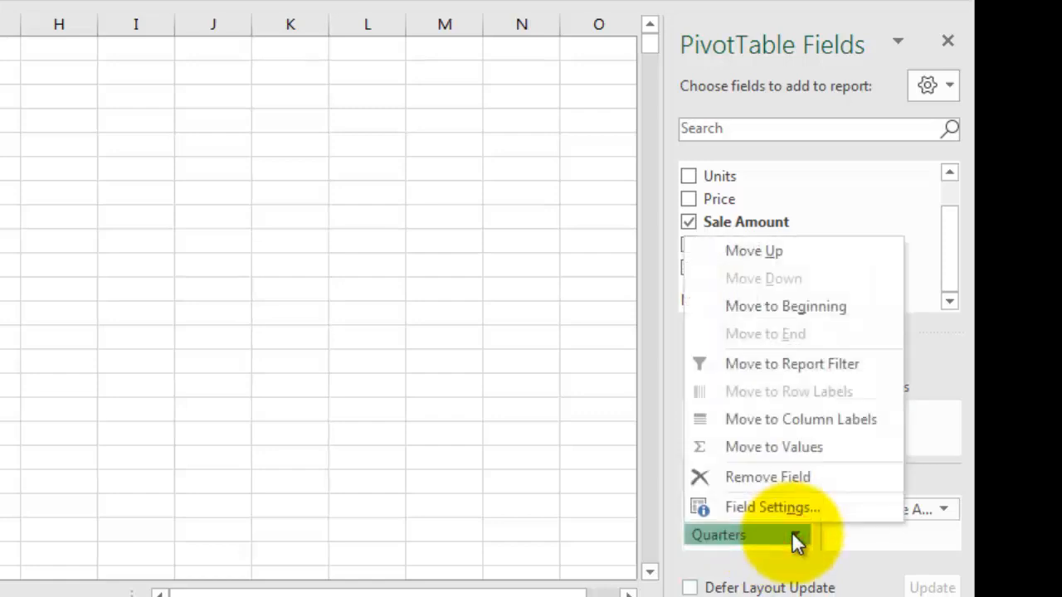
left_click(787, 479)
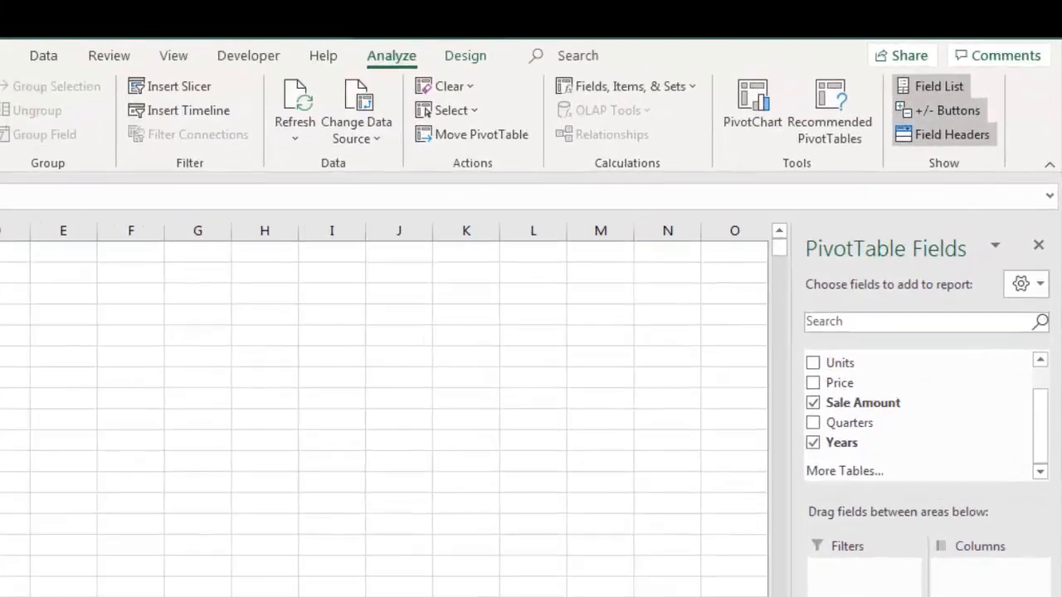
Insert a slicer for the Years field of the PivotTable
left_click(116, 40)
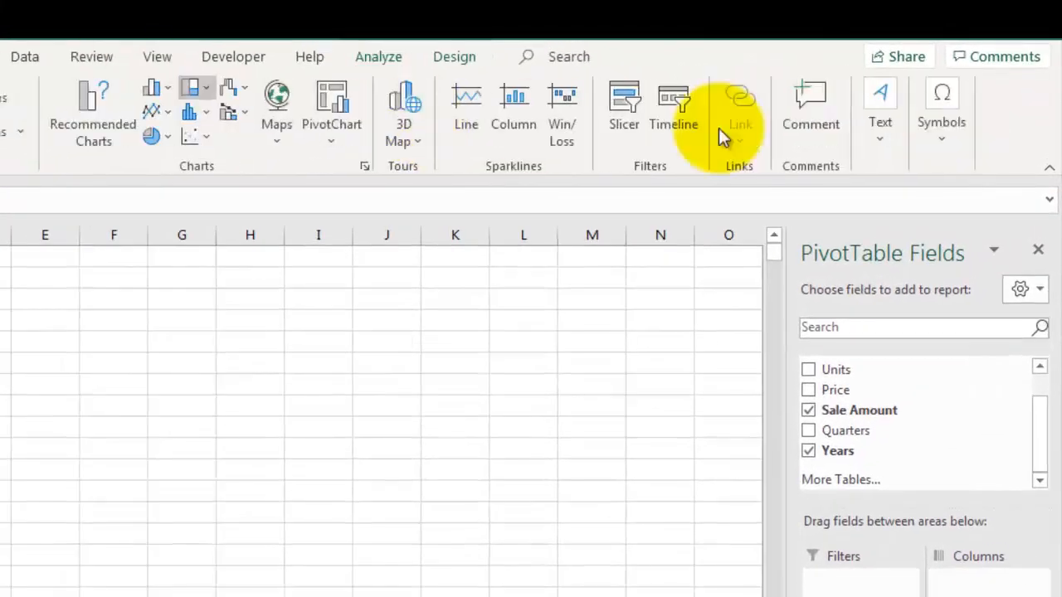
left_click(620, 124)
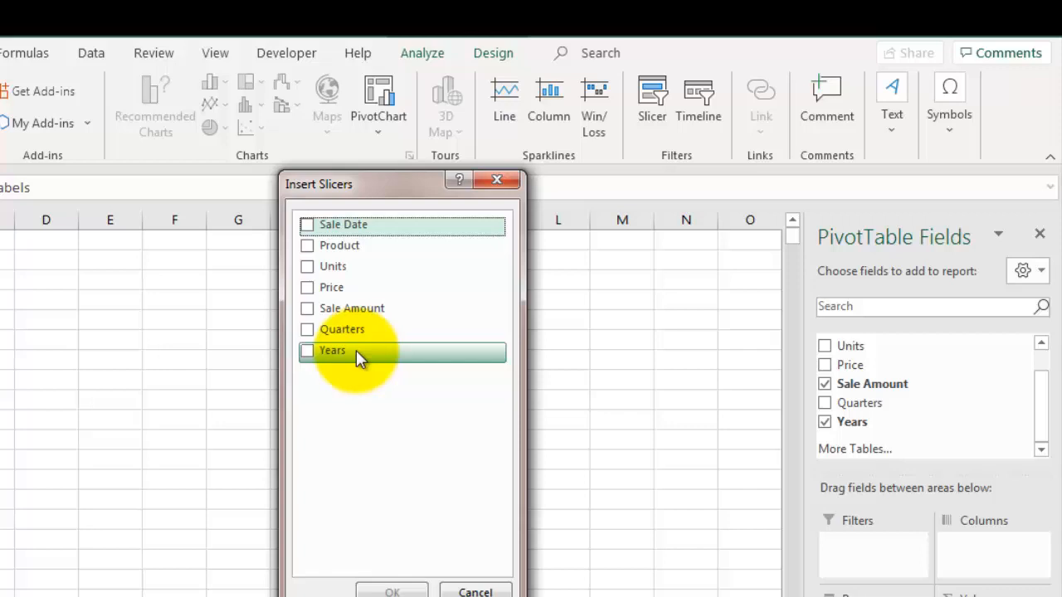
left_click(307, 350)
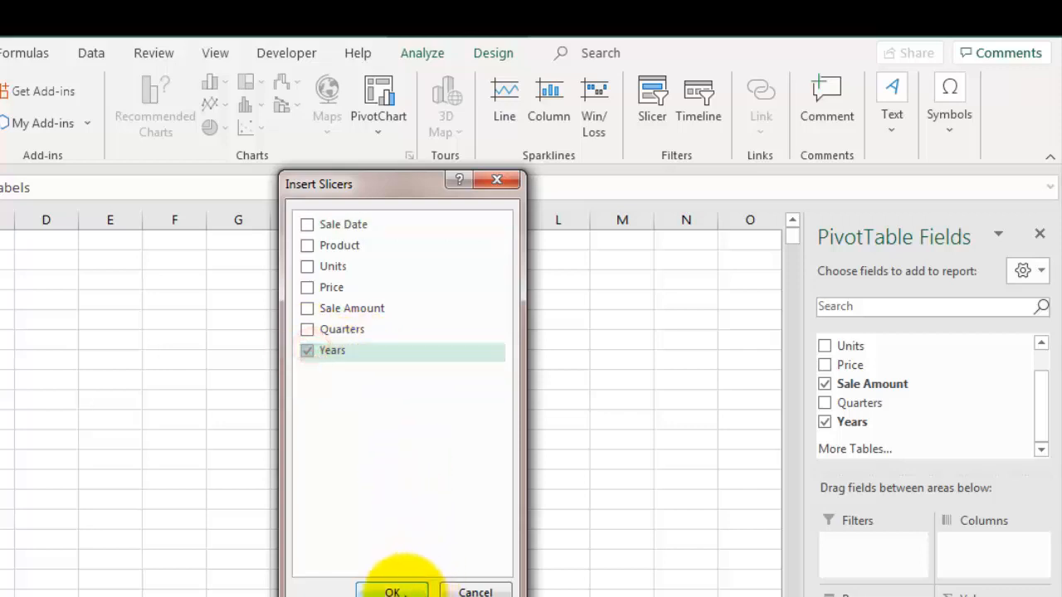
left_click(391, 591)
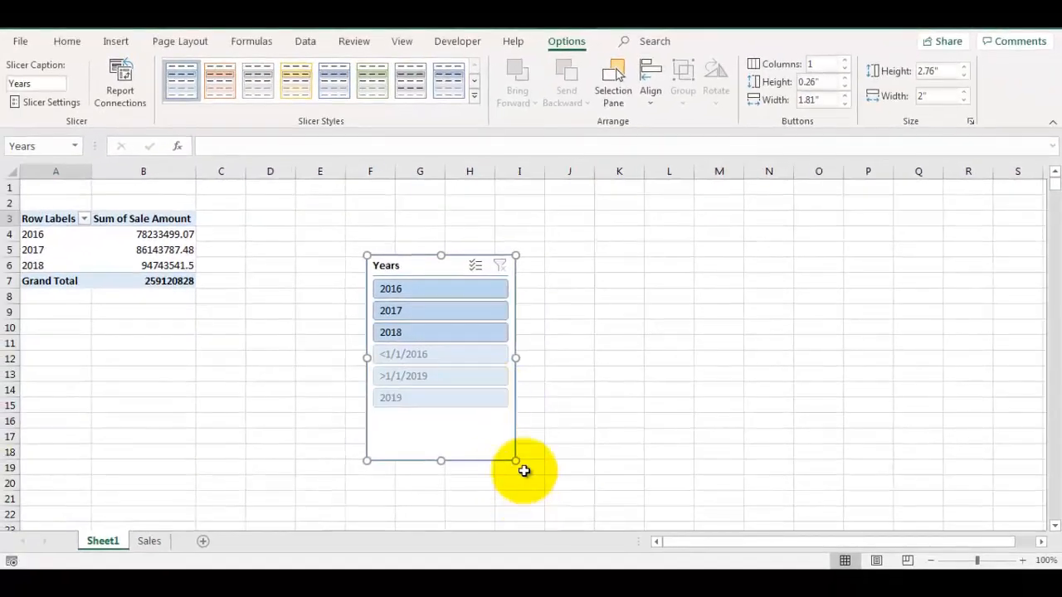
Resize the Years slicer to about 1.26" high by 2.07" wide and place it beside the PivotTable, starting at column D
left_click(516, 460)
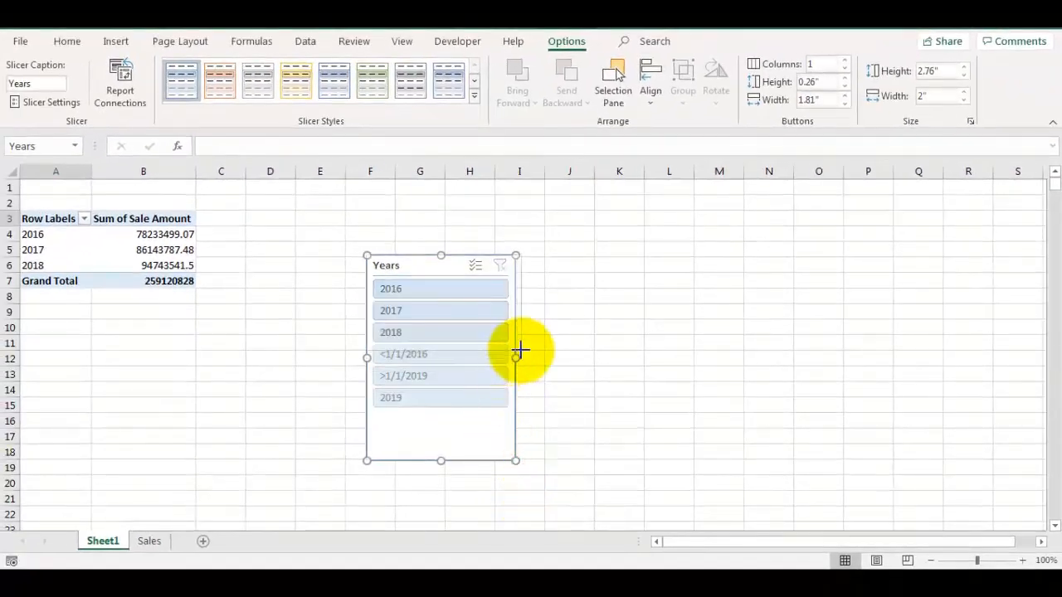
left_click_drag(517, 349, 516, 349)
left_click_drag(472, 266, 344, 221)
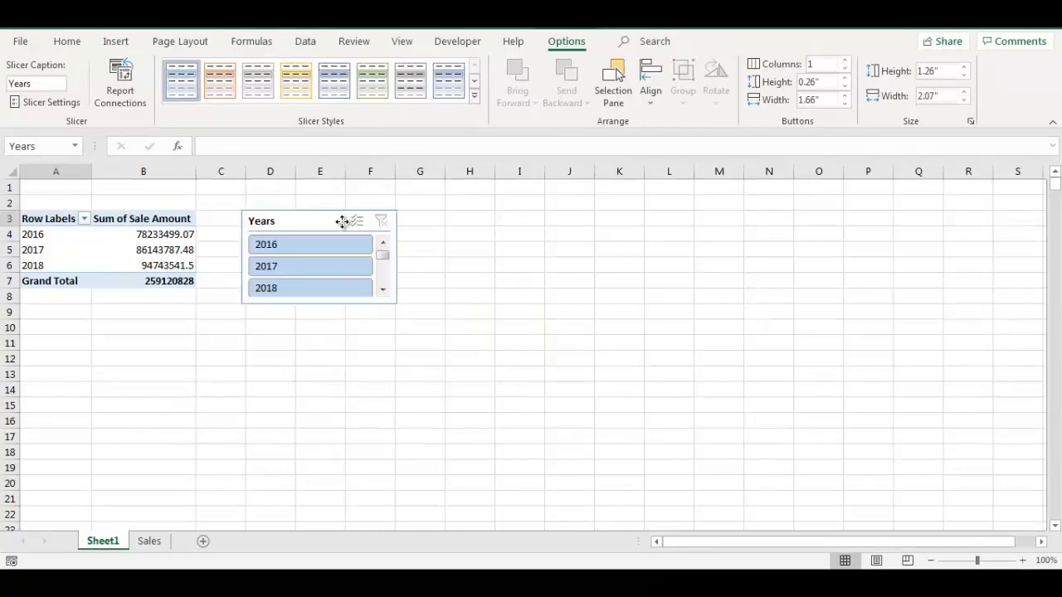
Insert a Clustered Column PivotChart based on the PivotTable
left_click(115, 41)
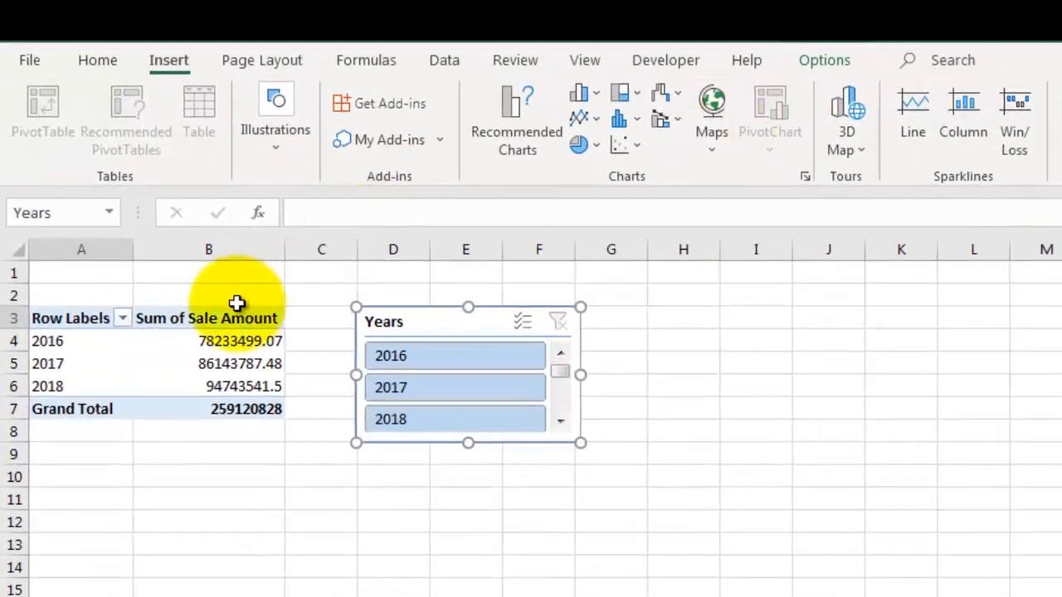
left_click(217, 298)
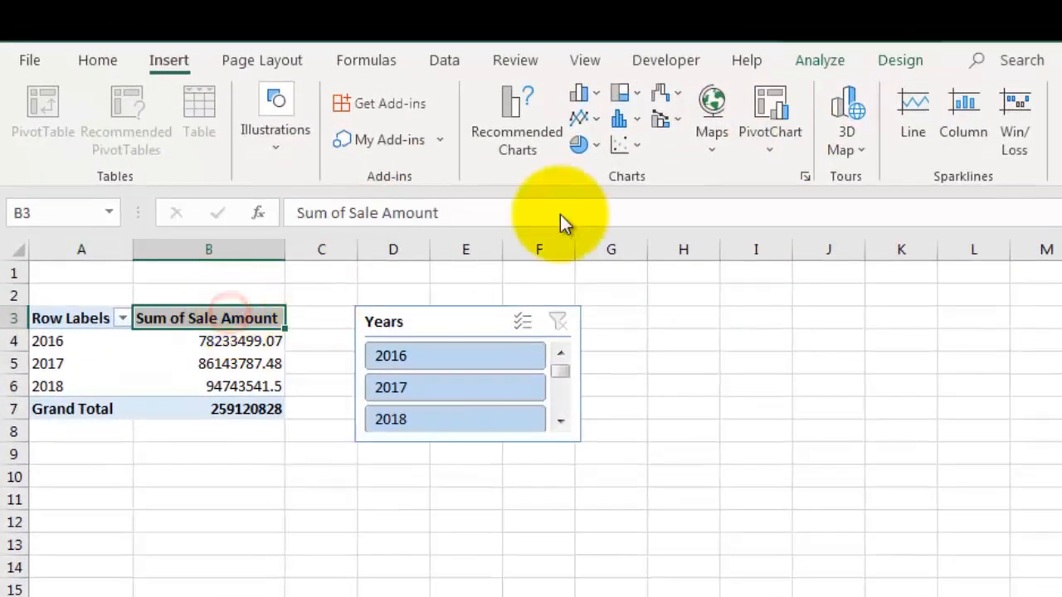
left_click(766, 141)
left_click(795, 178)
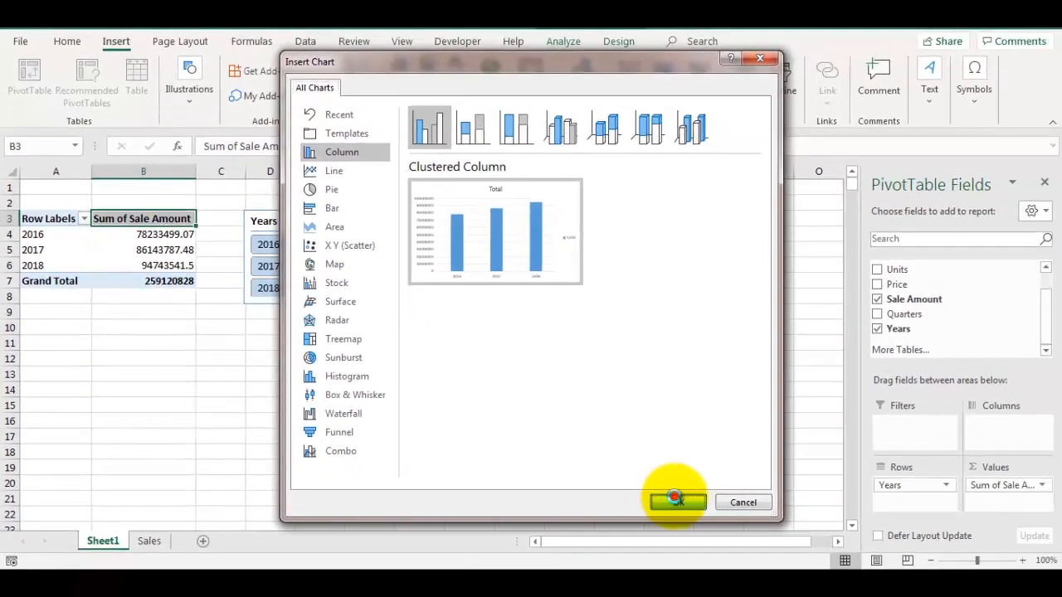
left_click(685, 528)
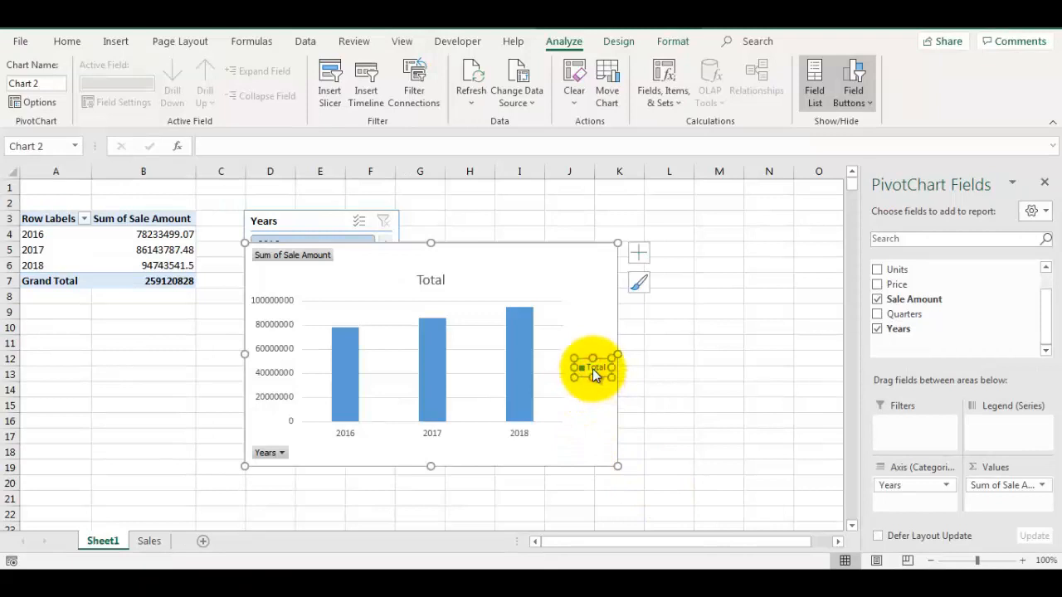
Delete the legend, the chart title and the vertical value axis from the PivotChart
key("Delete")
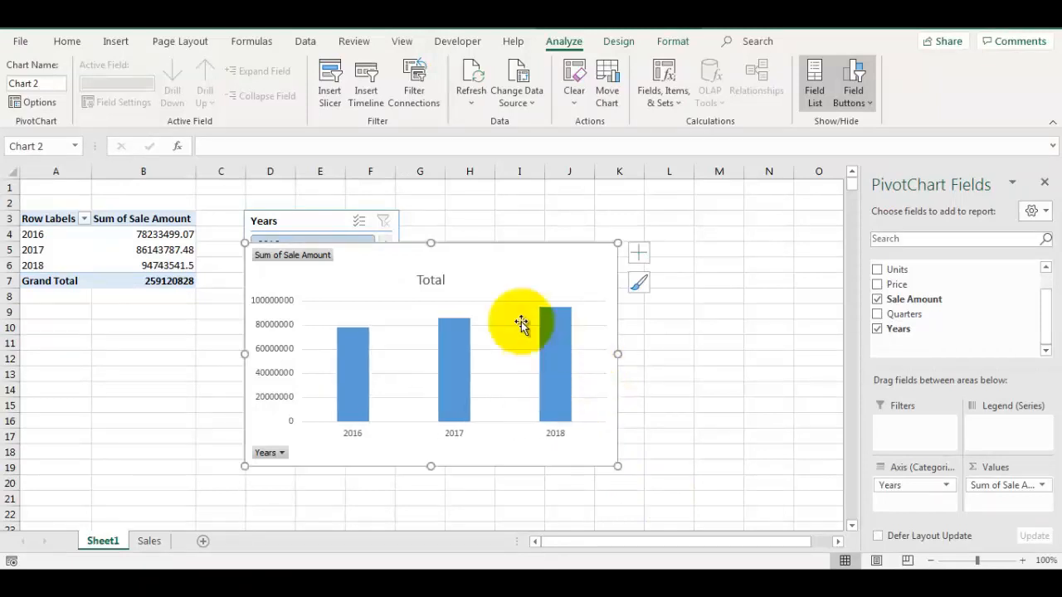
key("Delete")
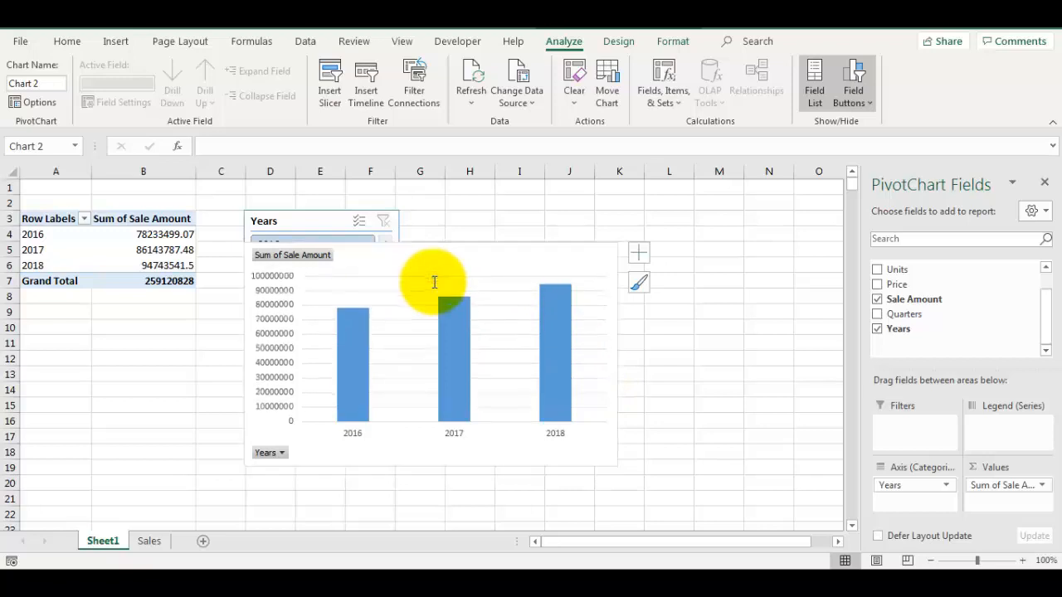
right_click(280, 279)
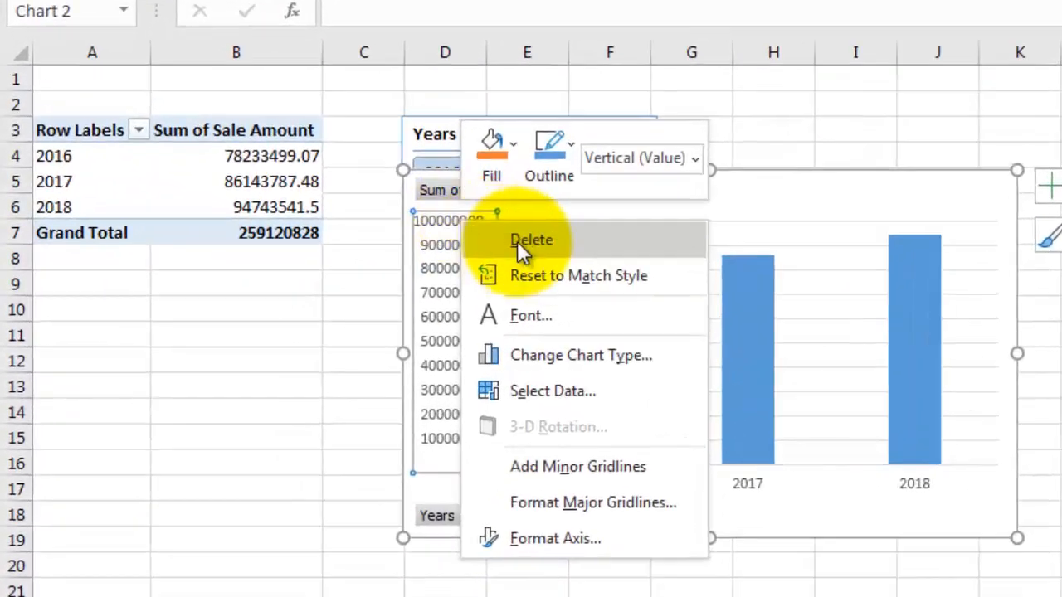
left_click(527, 247)
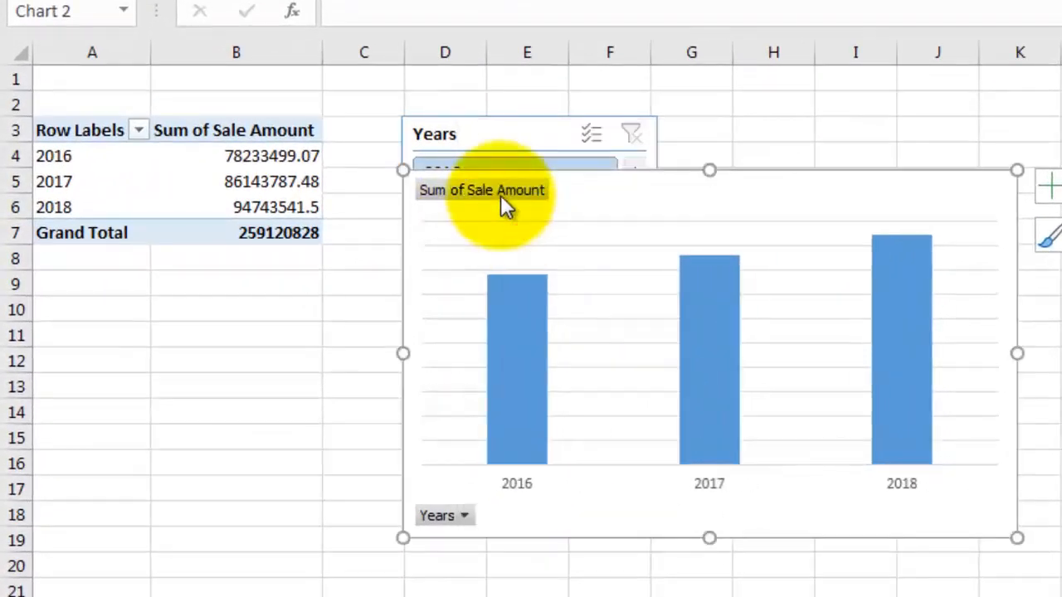
Hide all field buttons on the PivotChart and delete its major gridlines
right_click(501, 196)
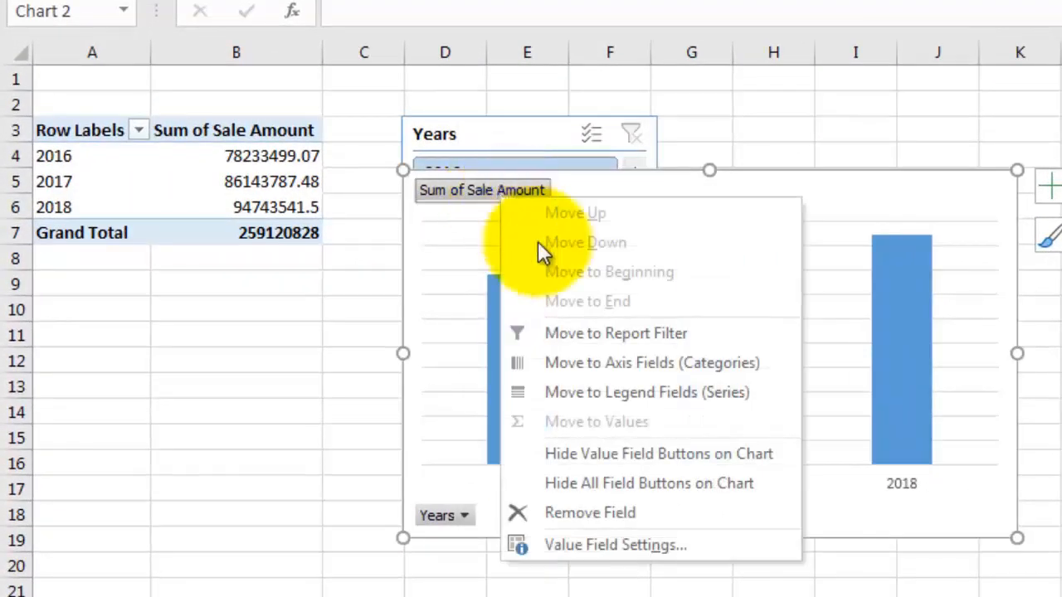
left_click(606, 481)
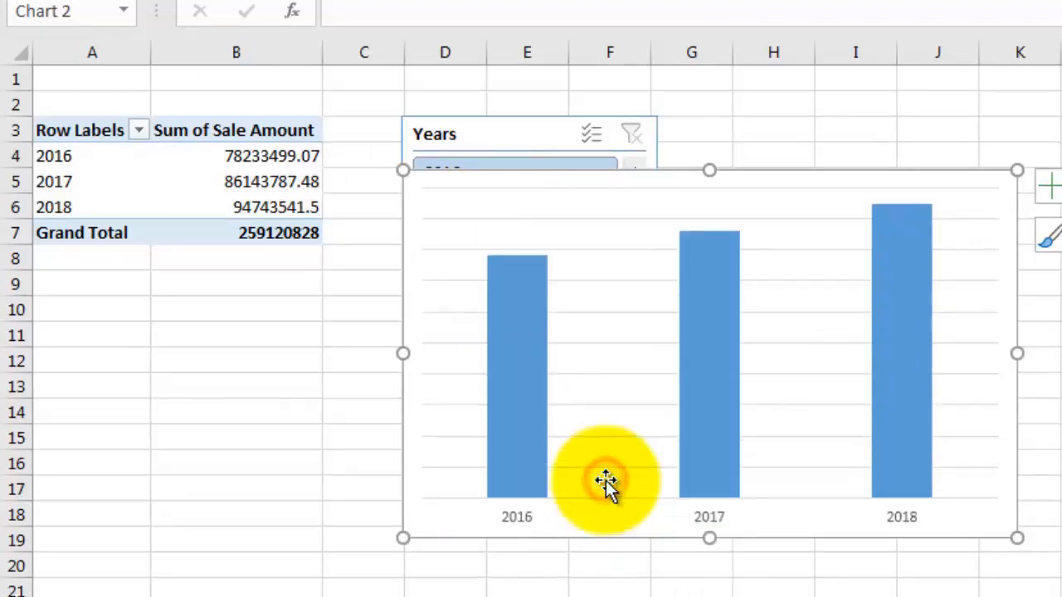
left_click(589, 343)
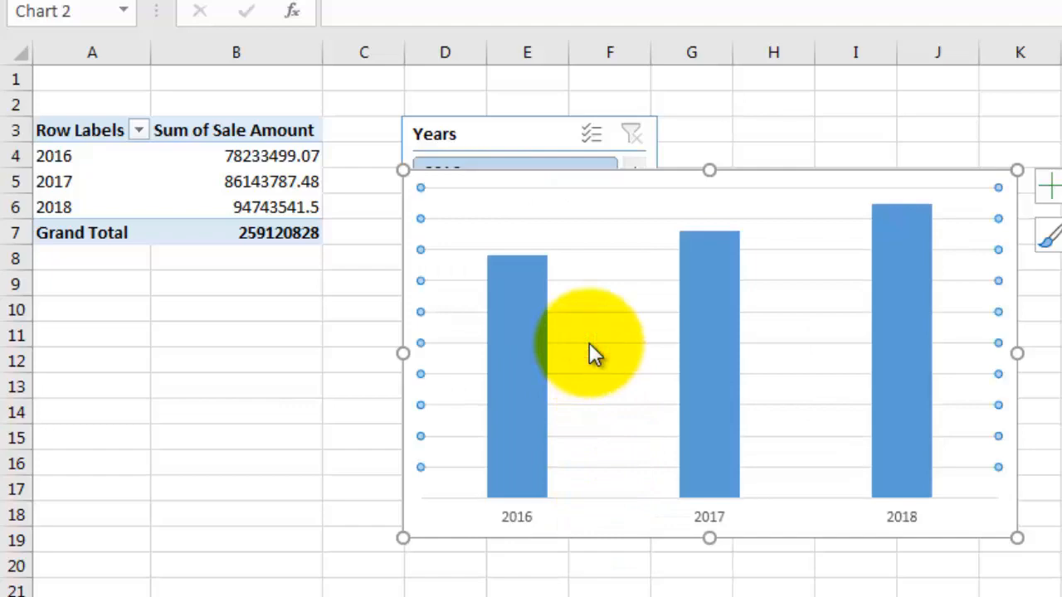
key("Delete")
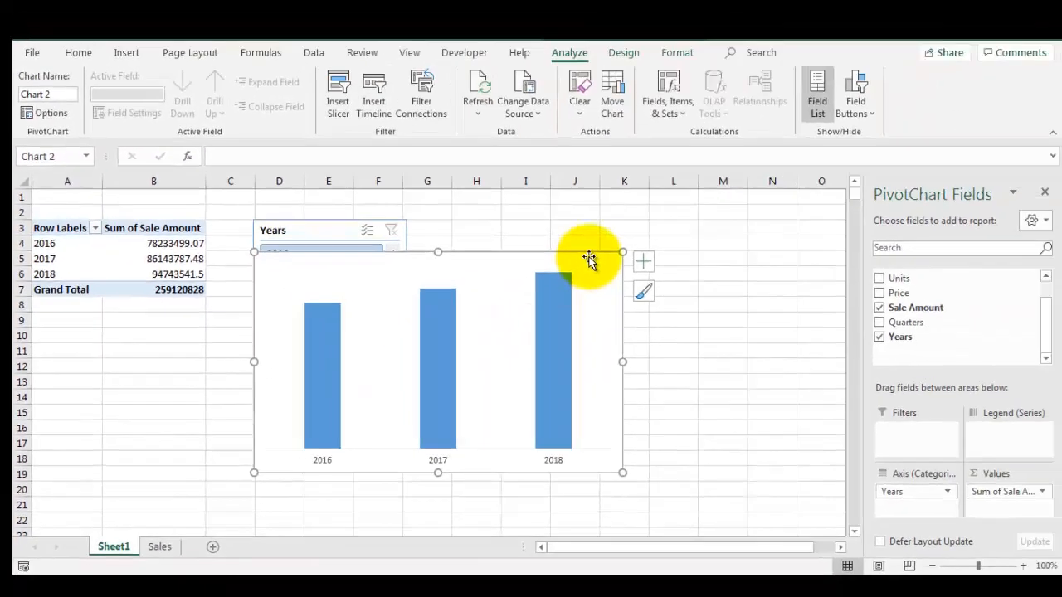
Set the PivotChart's chart area to No Fill and No Outline
right_click(588, 256)
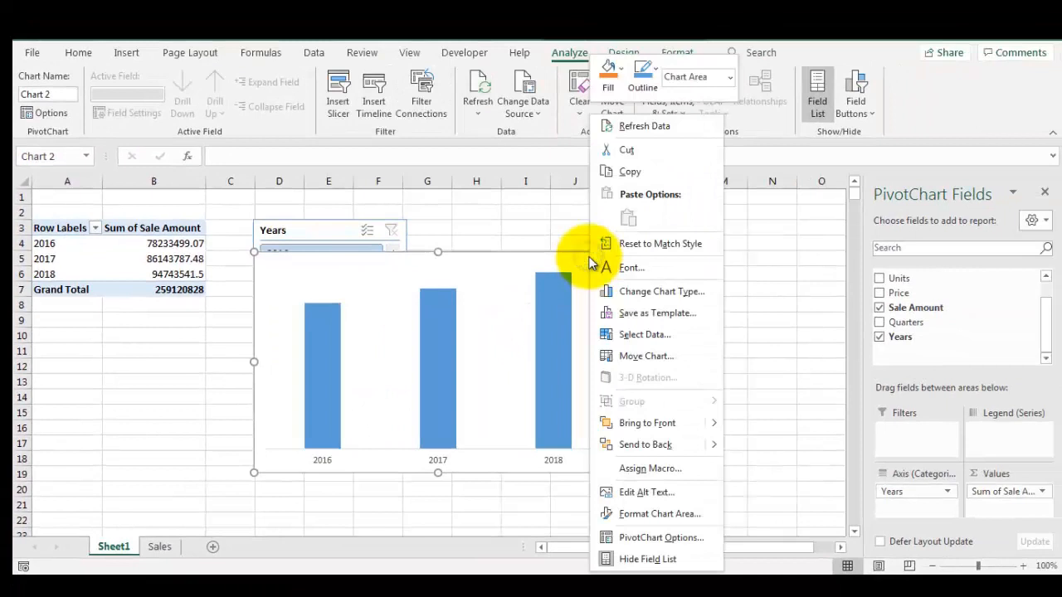
left_click(622, 76)
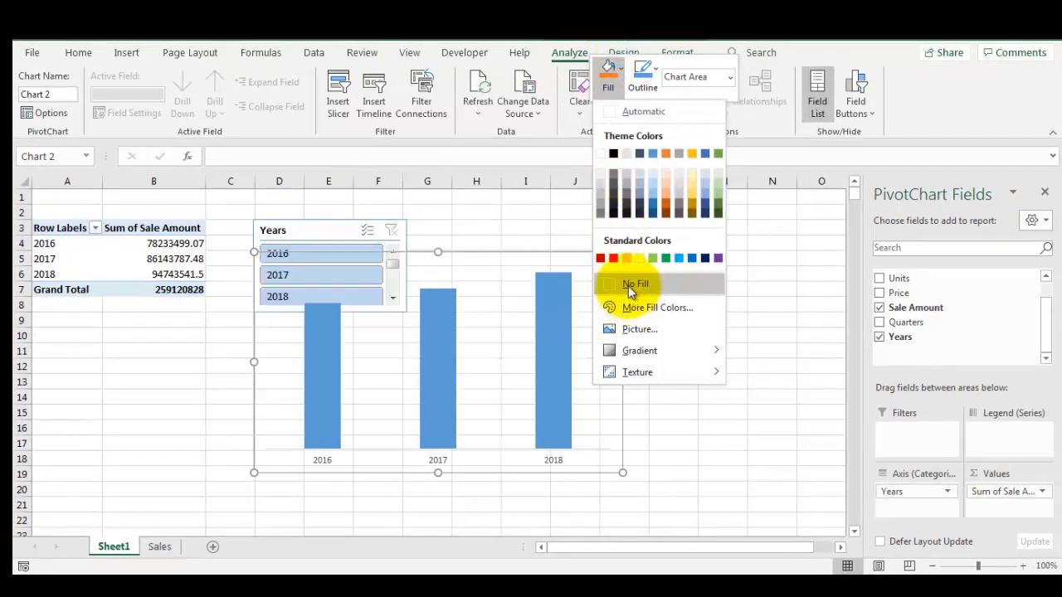
key("Escape")
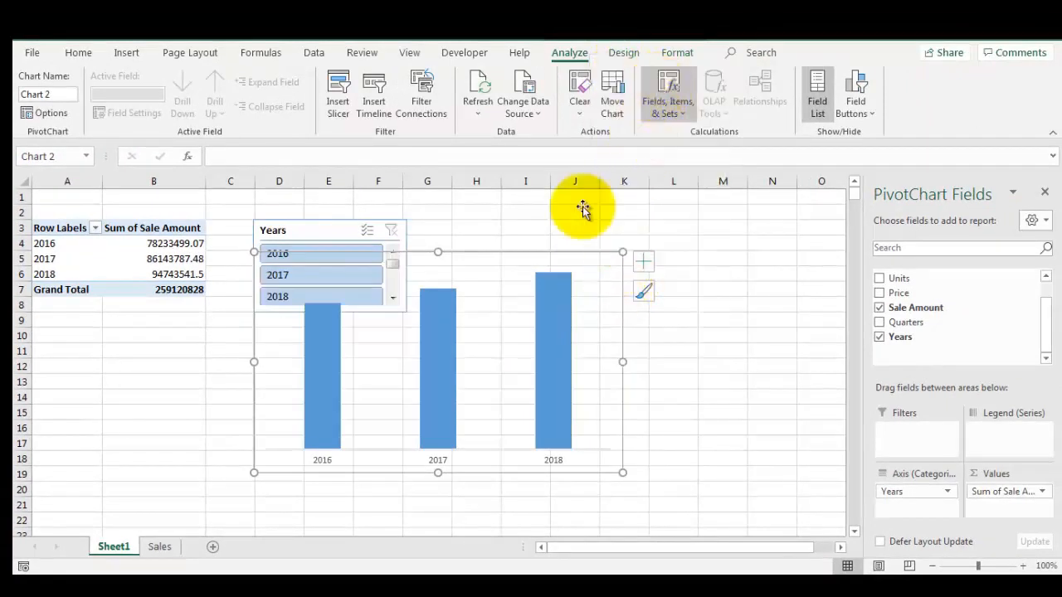
right_click(588, 269)
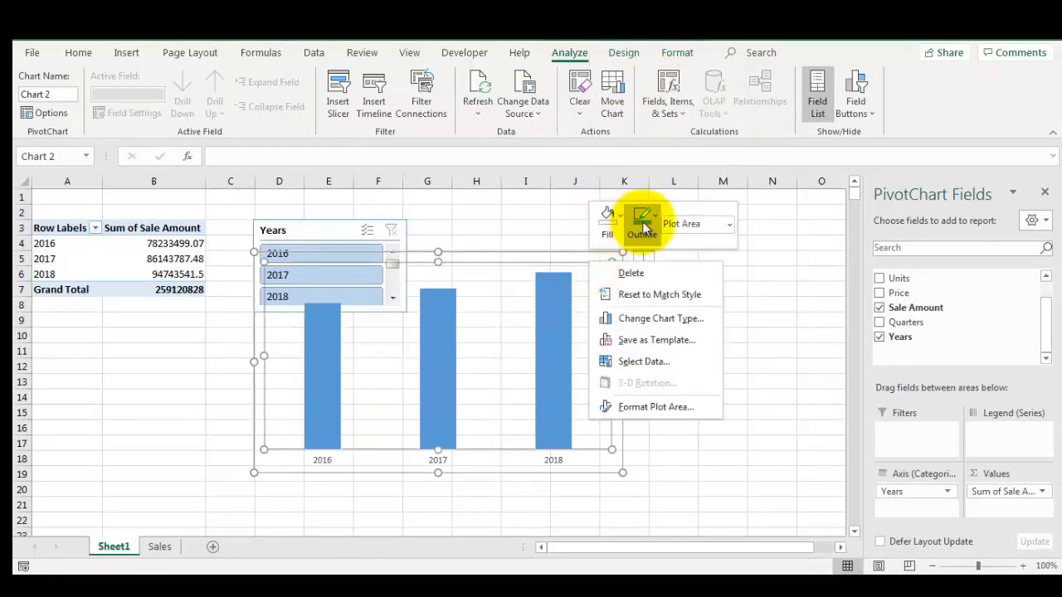
left_click(569, 254)
right_click(567, 256)
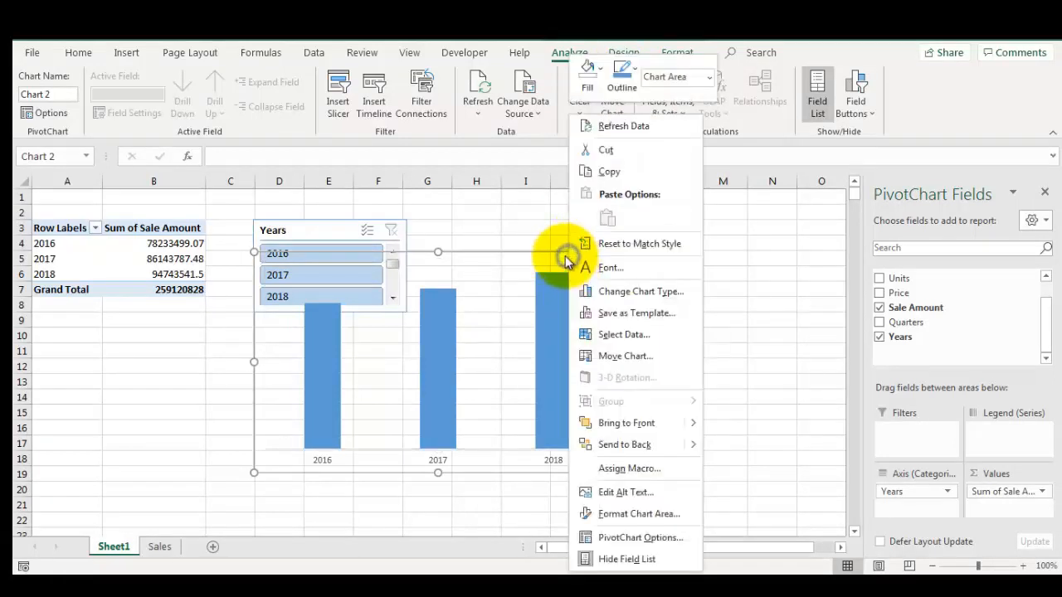
left_click(628, 81)
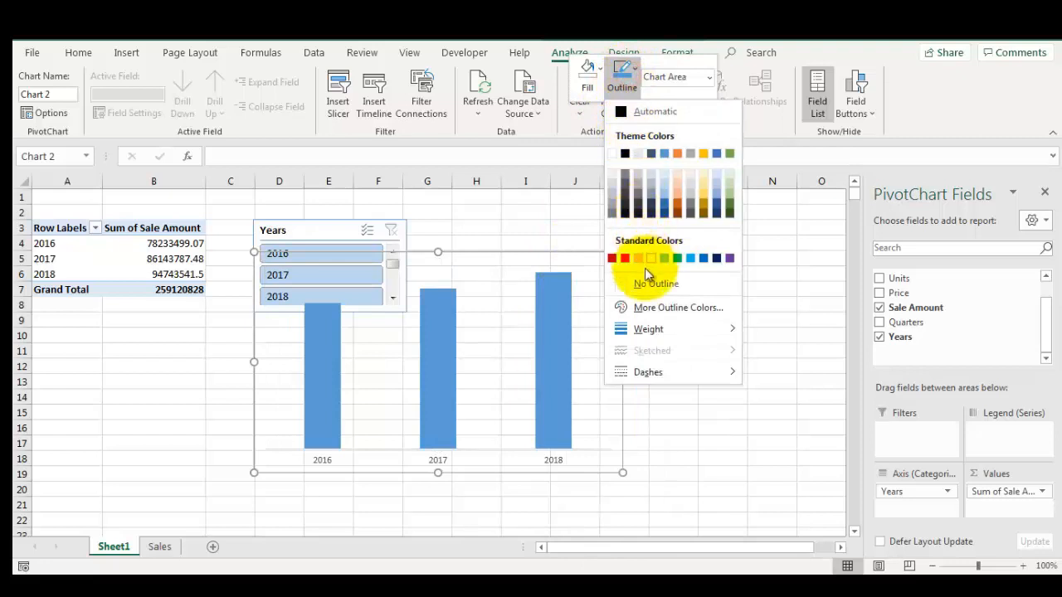
left_click(645, 284)
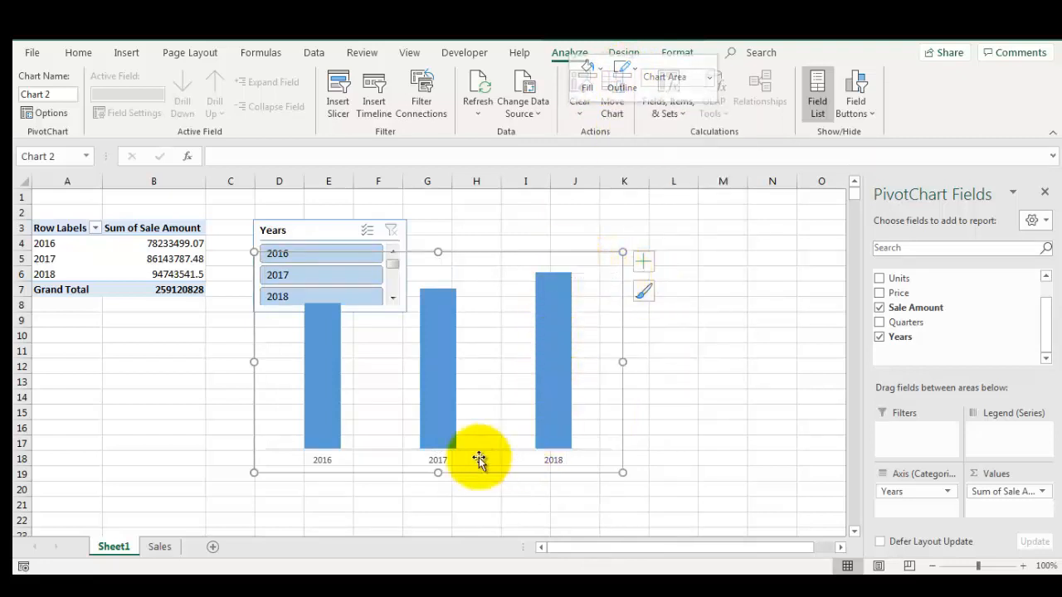
Format the year labels on the chart's horizontal axis as bold black text
left_click(437, 461)
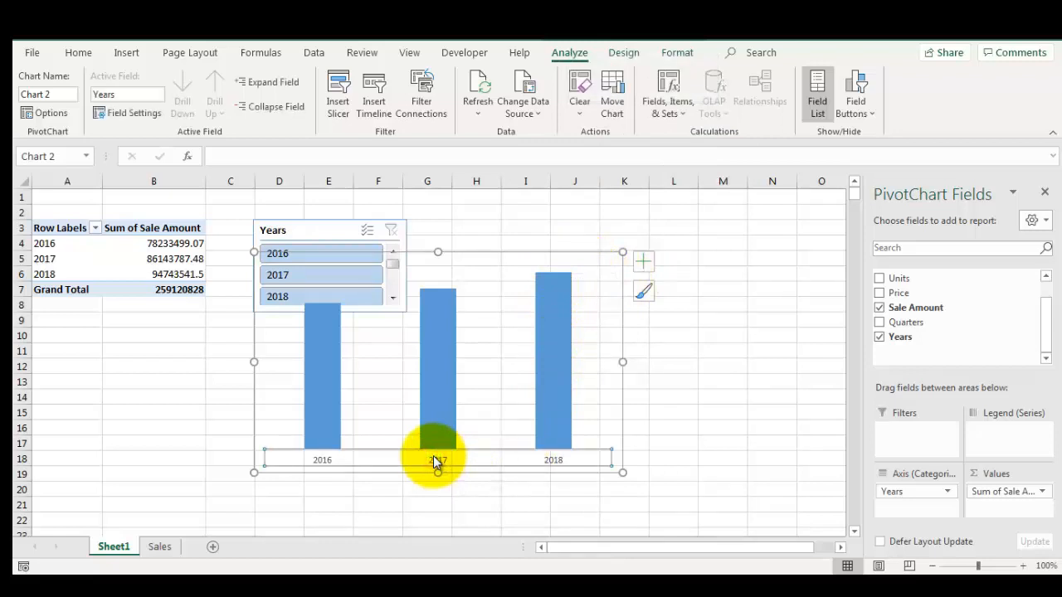
left_click(86, 55)
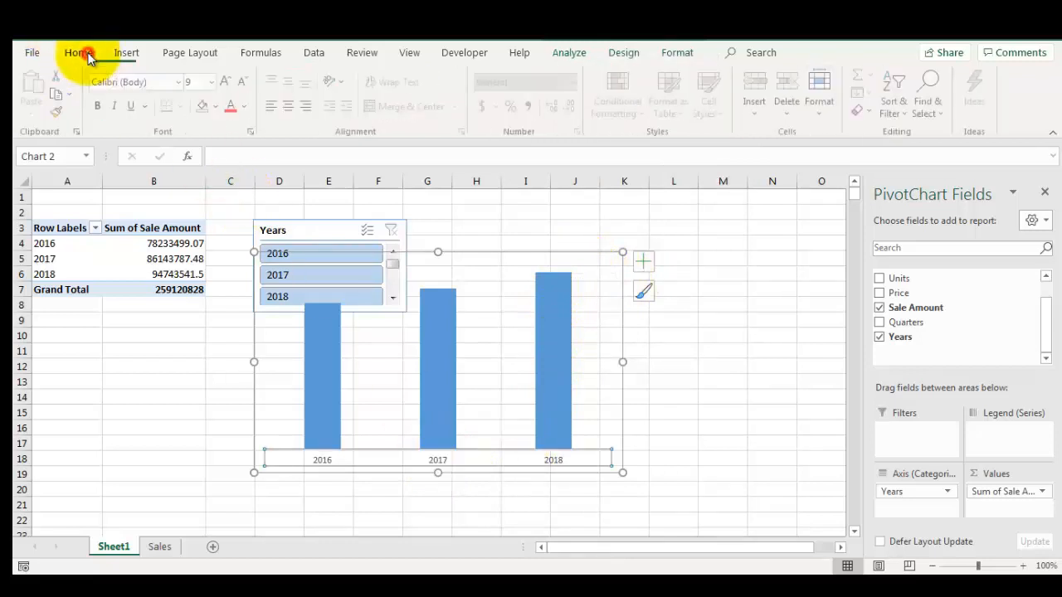
left_click(245, 105)
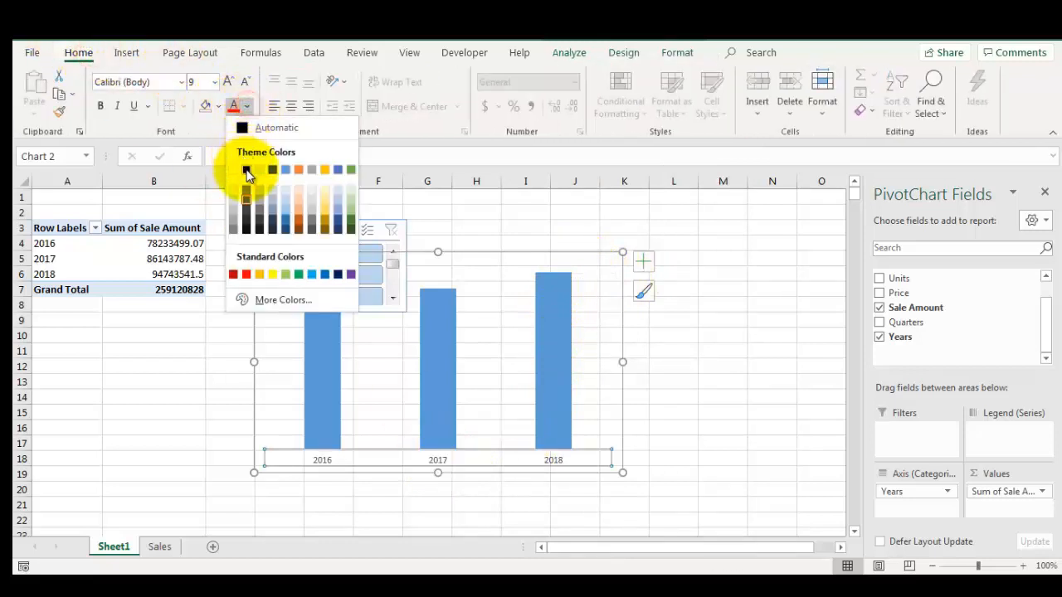
left_click(247, 171)
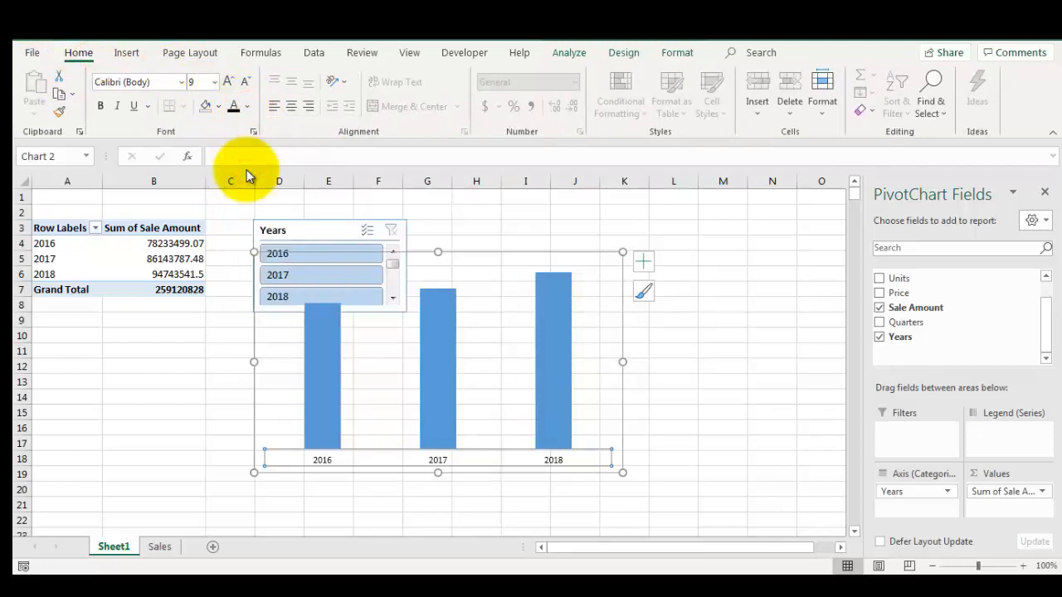
Reduce the gap width of the PivotChart's data series to make the columns wider
left_click(563, 322)
right_click(563, 319)
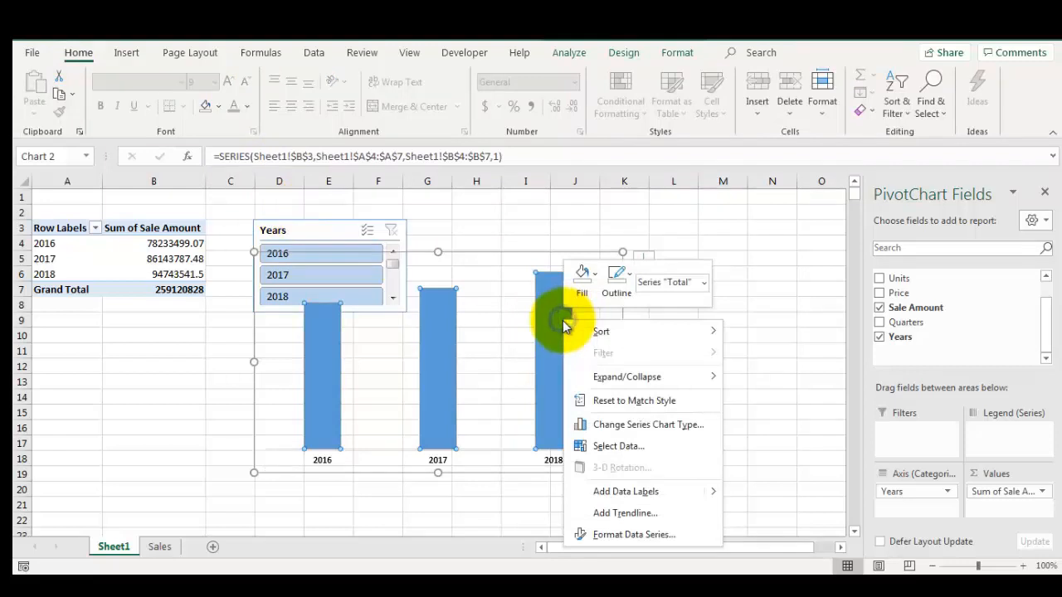
left_click(610, 535)
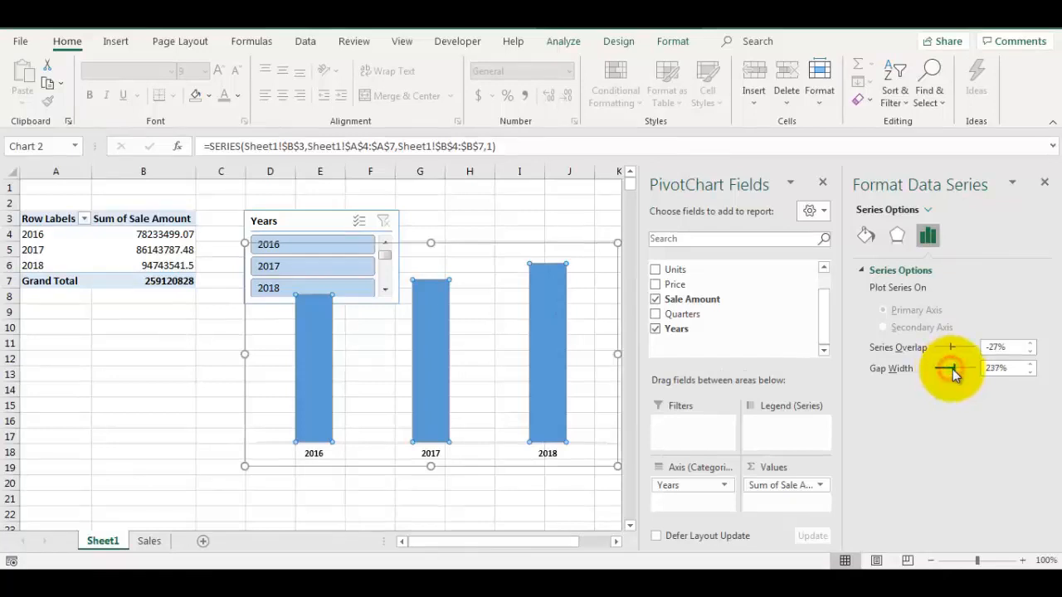
left_click_drag(953, 373, 946, 370)
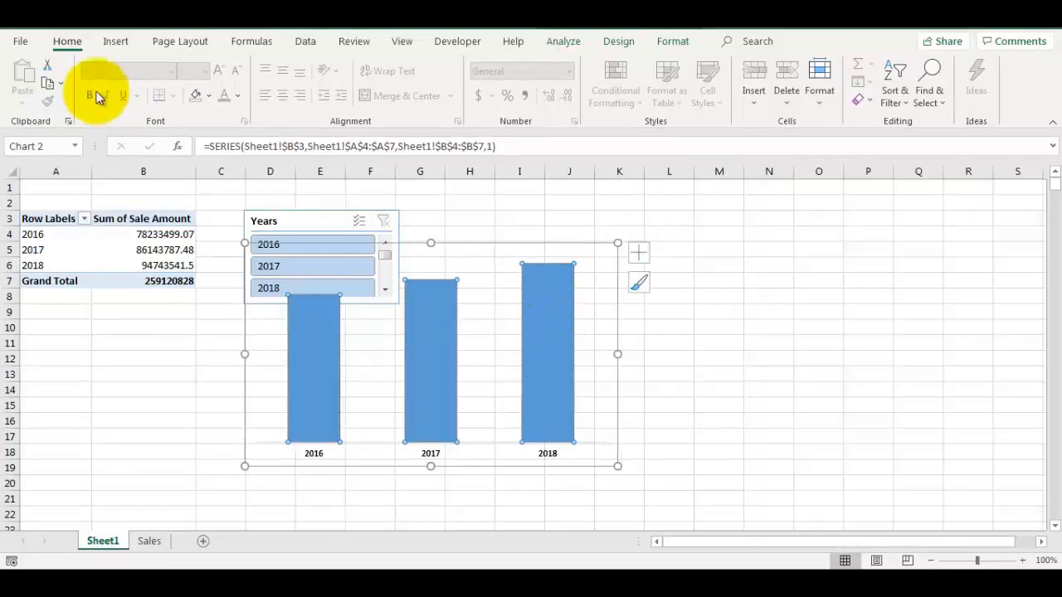
Fill the PivotChart's columns with the orange theme color
left_click(208, 101)
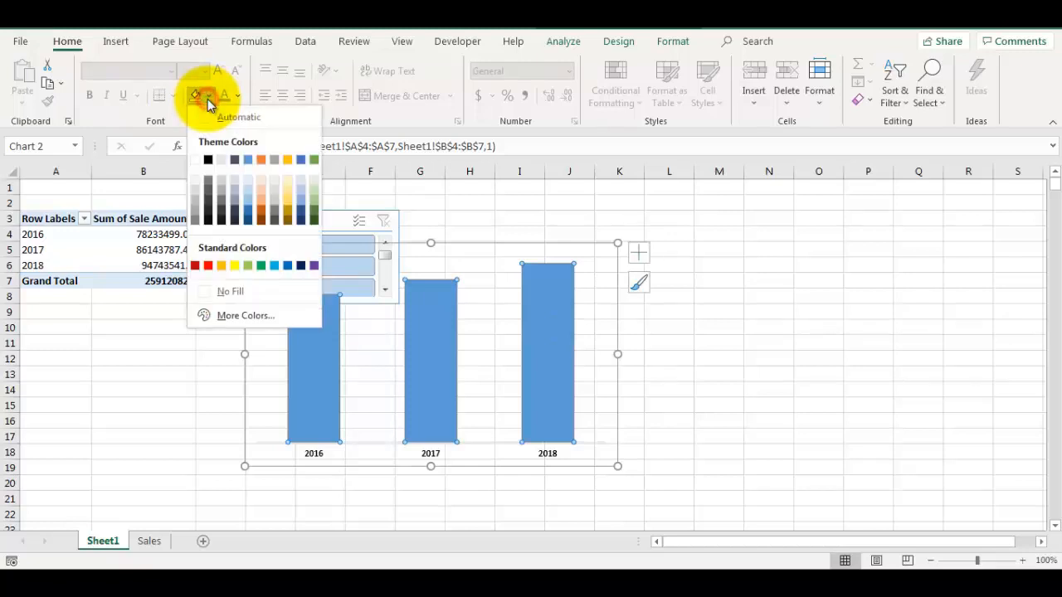
left_click(262, 161)
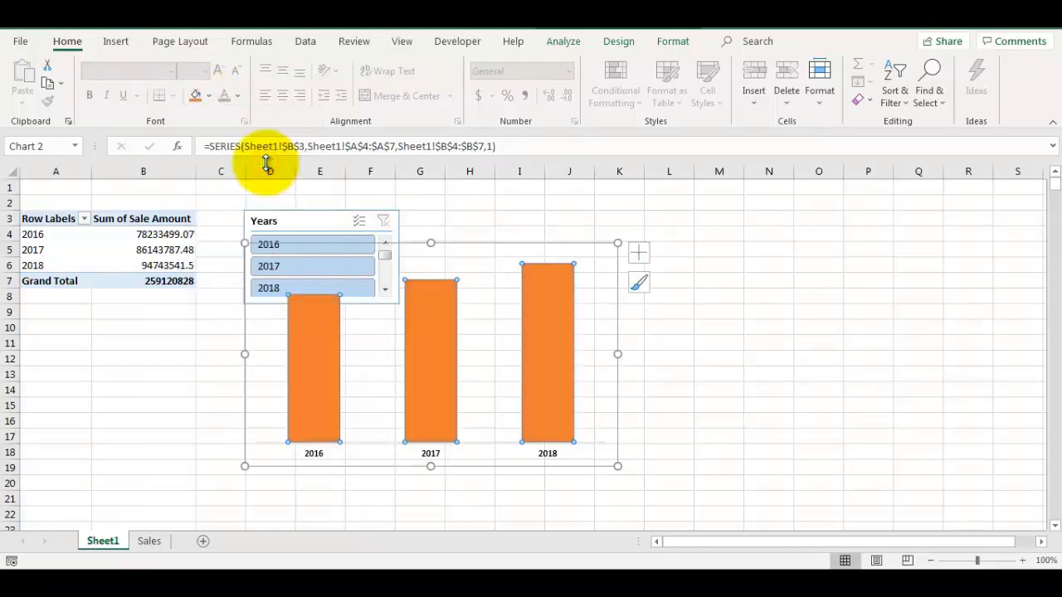
left_click(662, 390)
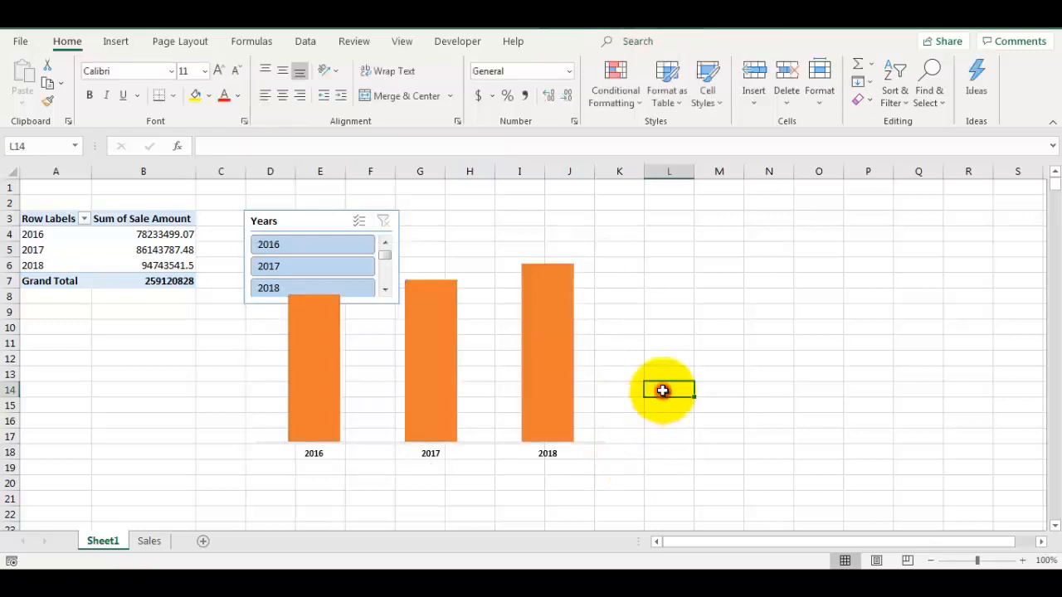
Shrink the PivotChart to about 0.66 by 1.13 inches and place it just below the Years slicer, around columns C and D
left_click(597, 426)
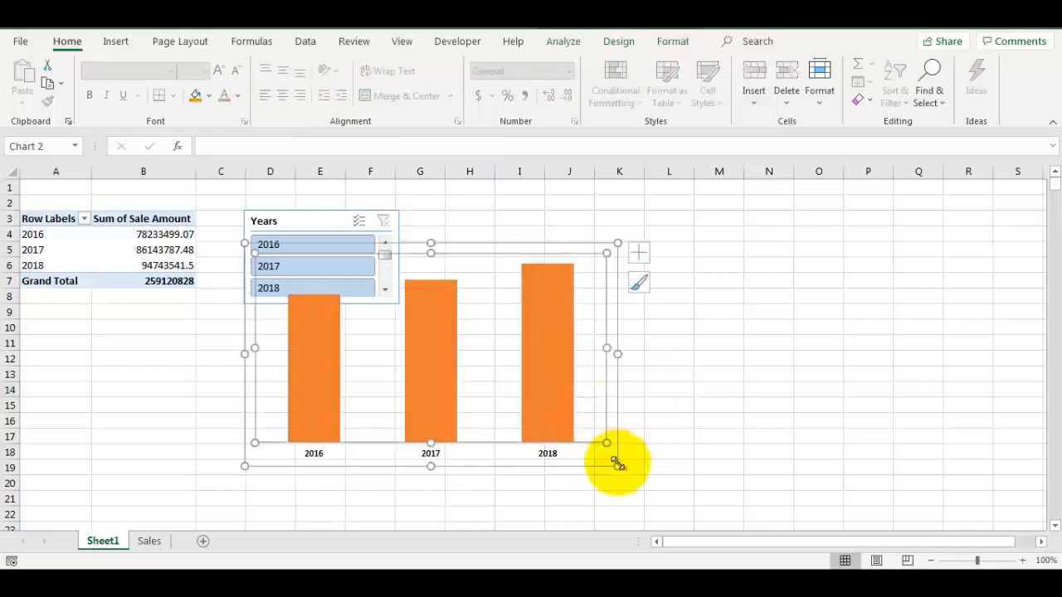
left_click_drag(616, 465, 383, 335)
left_click_drag(349, 247, 306, 317)
left_click_drag(339, 404, 285, 360)
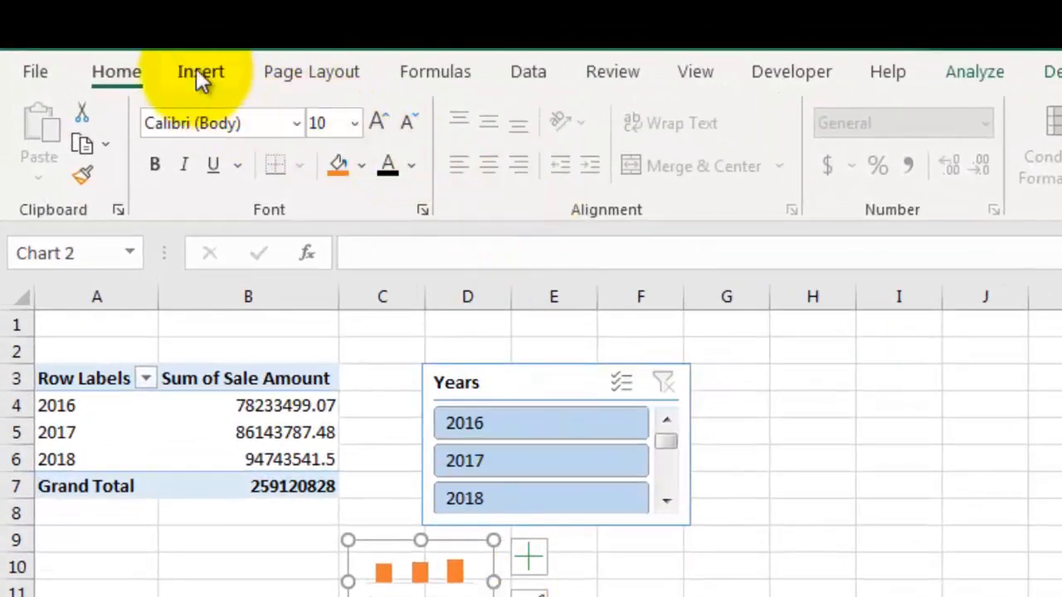
Draw a rectangle about 1.25 inches high and 2 inches wide over columns H to J, beside the slicer
left_click(199, 71)
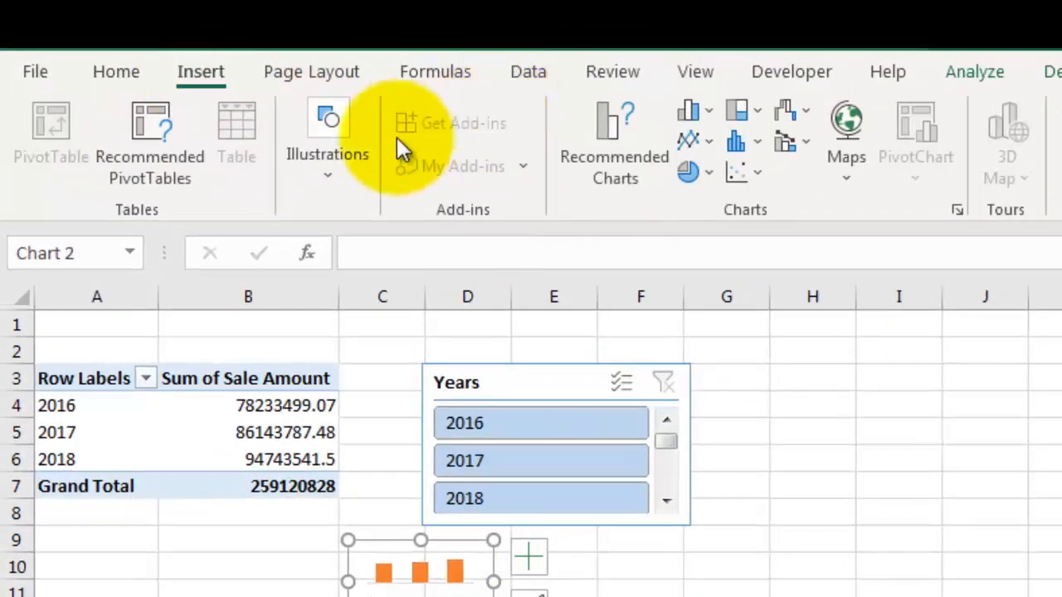
left_click(366, 184)
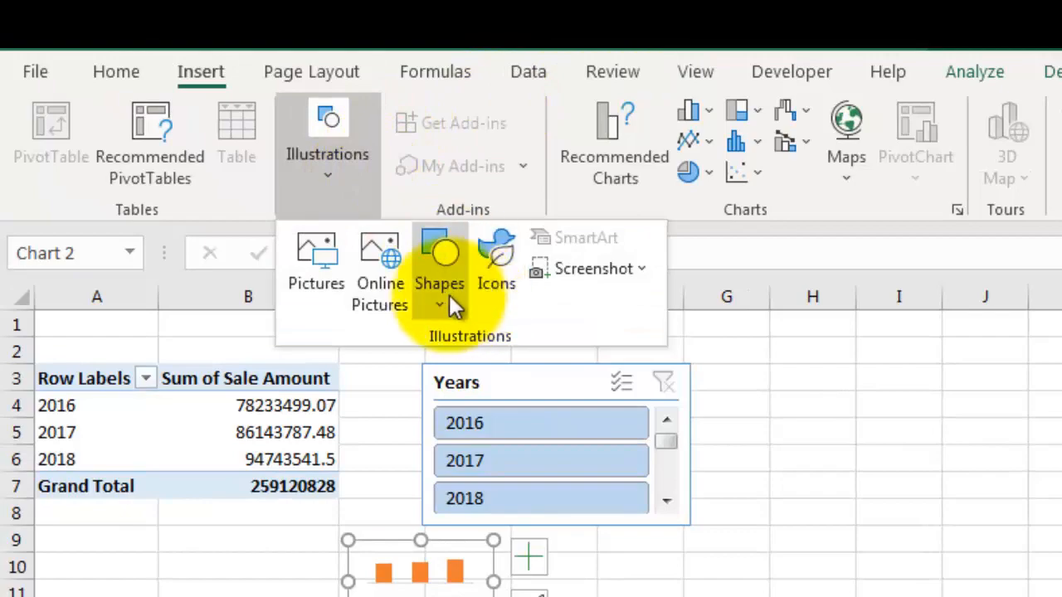
left_click(448, 295)
left_click(465, 343)
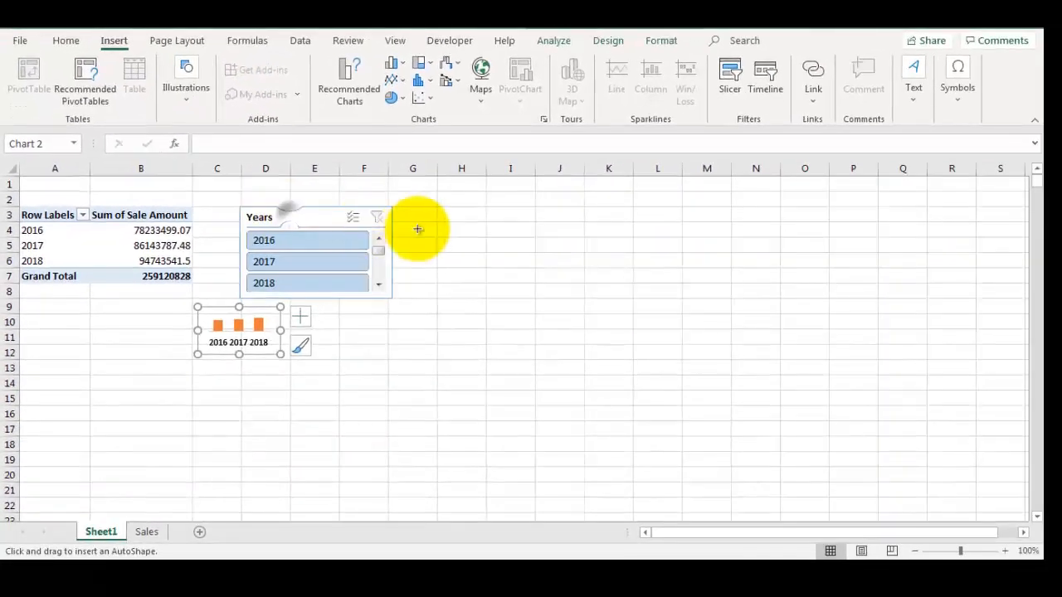
left_click_drag(435, 210, 585, 297)
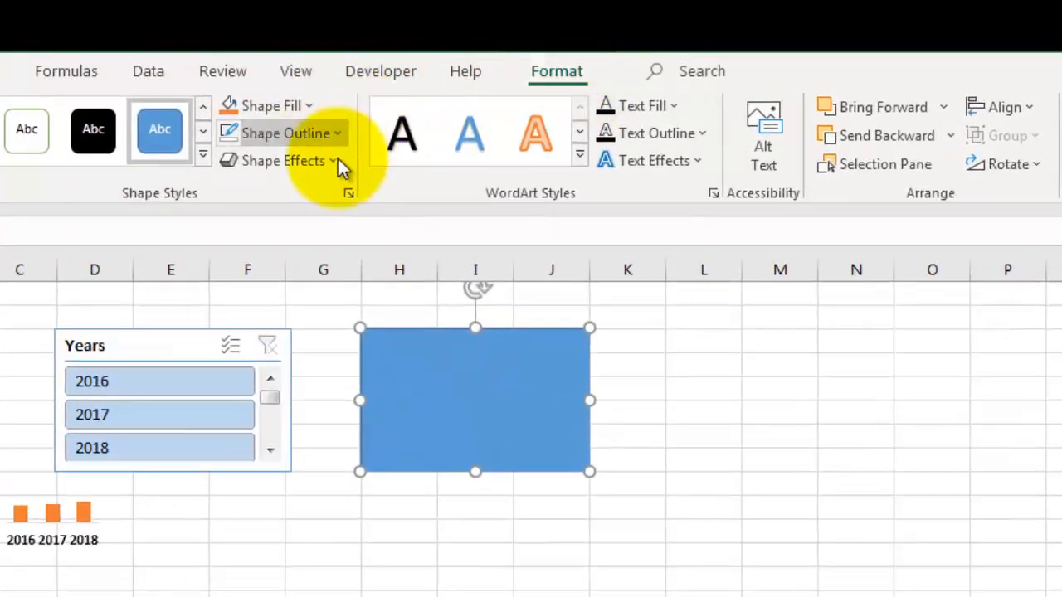
Apply the first outer shadow effect, offset to the bottom right, to the rectangle
left_click(337, 157)
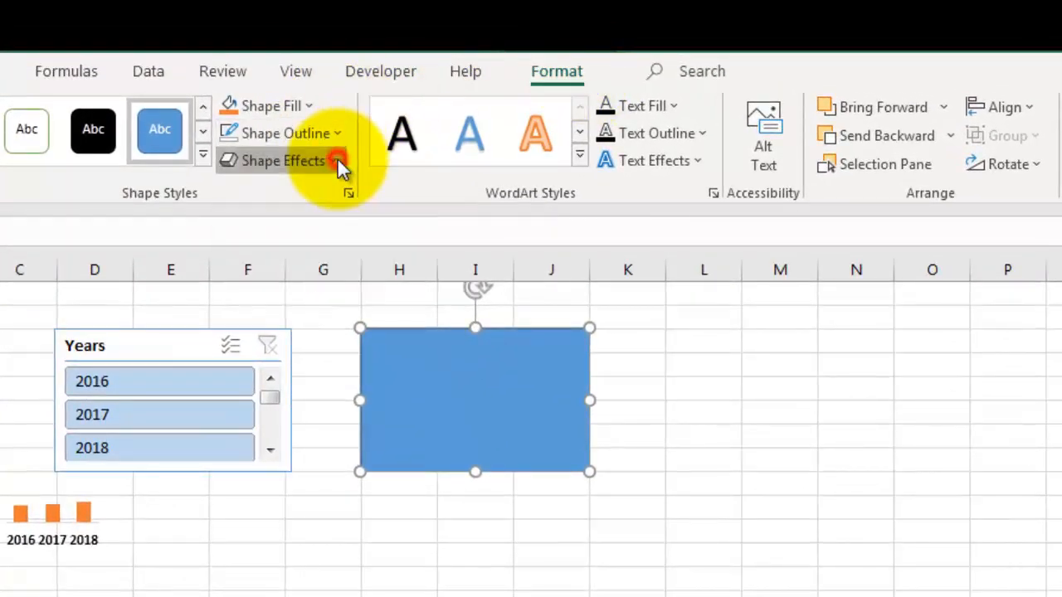
mouse_move(327, 273)
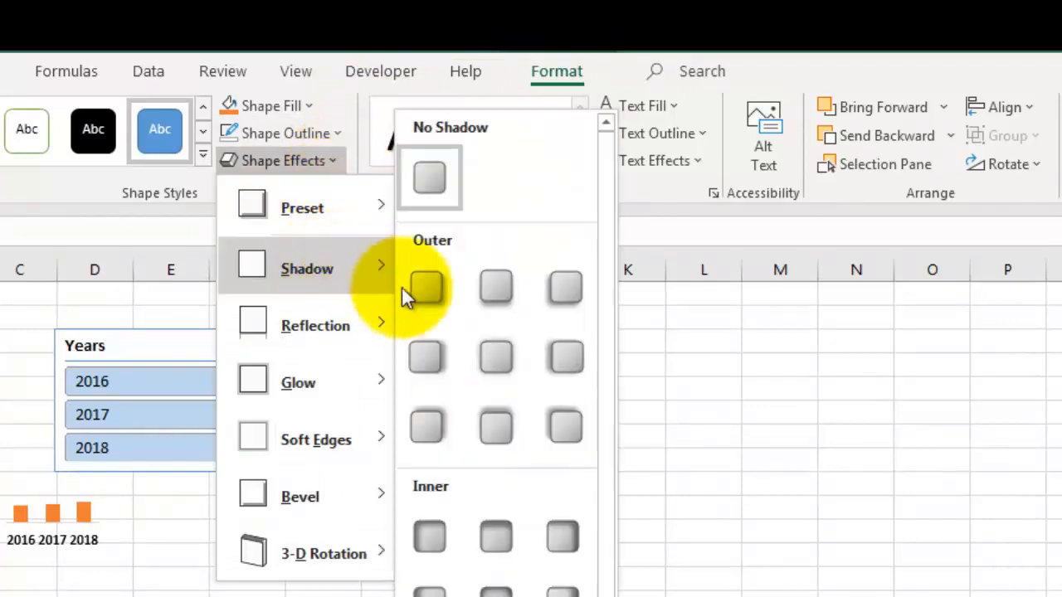
left_click(426, 286)
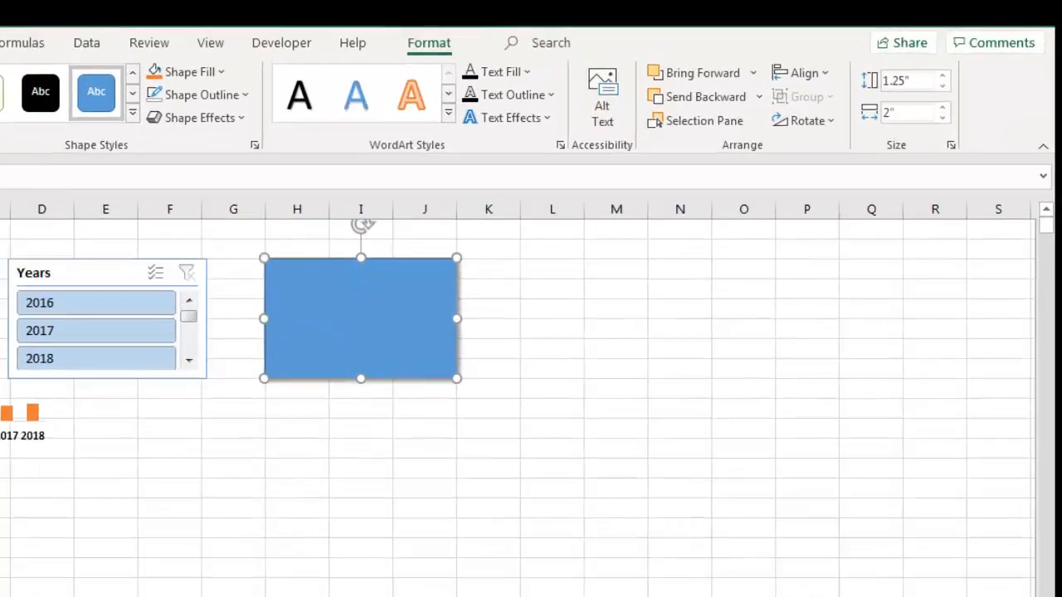
Draw a text box across the upper part of the rectangle at full width and enter the heading TOTAL SALE
left_click(115, 41)
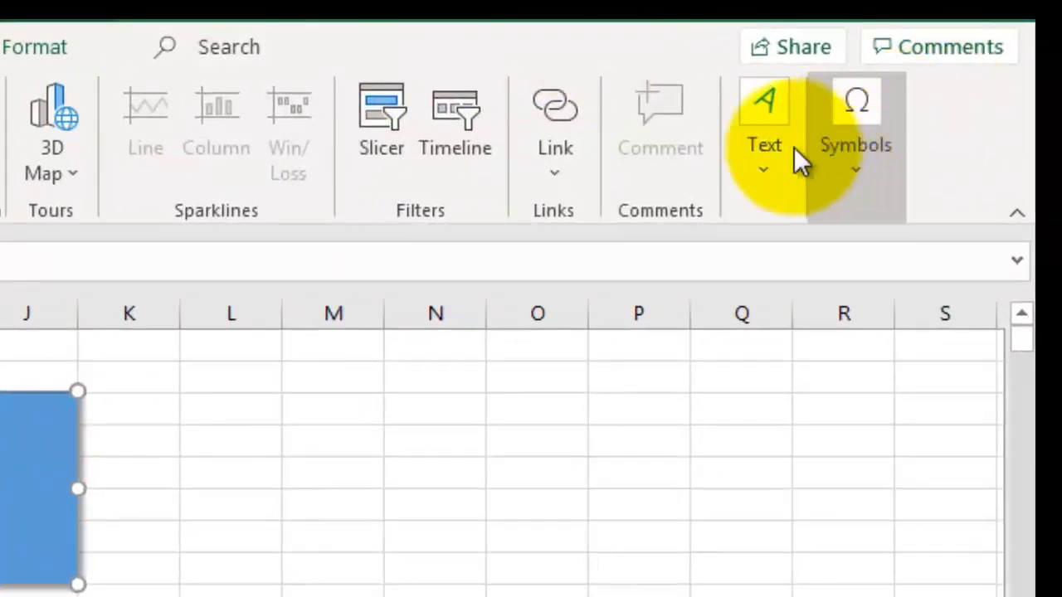
left_click(815, 142)
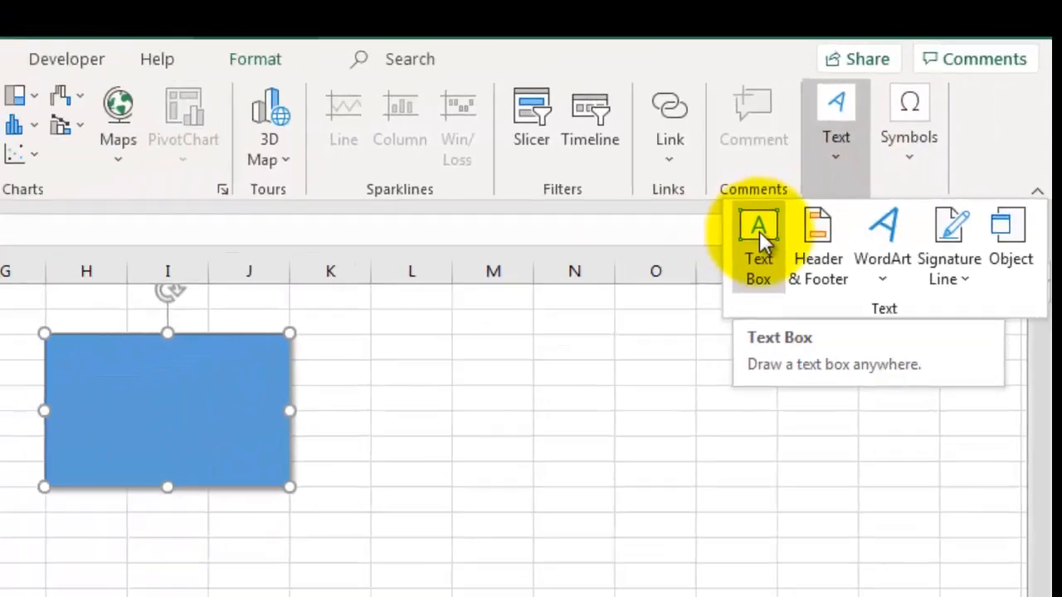
left_click(759, 231)
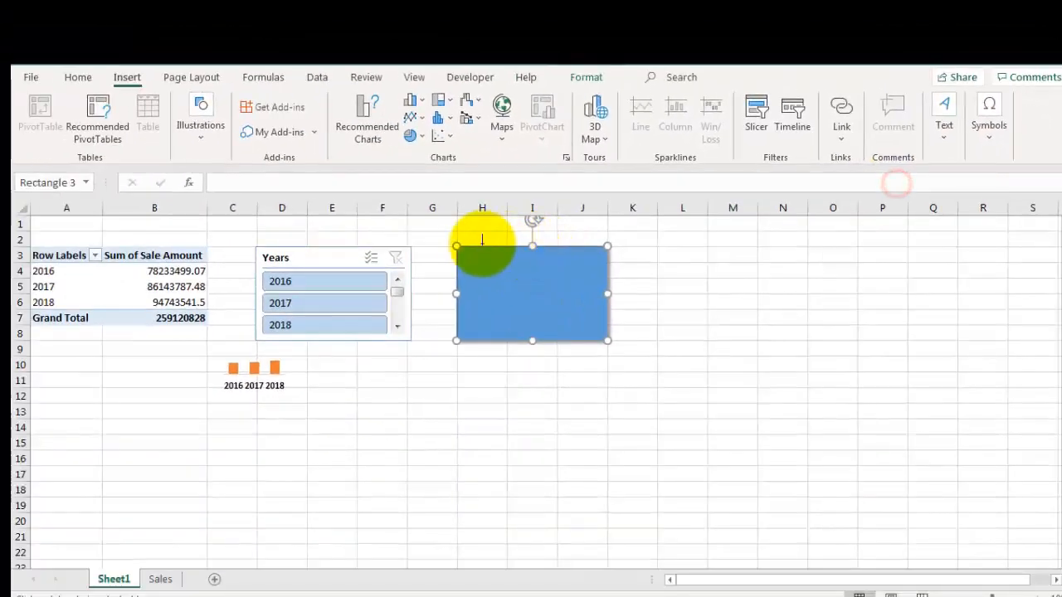
left_click_drag(456, 245, 610, 273)
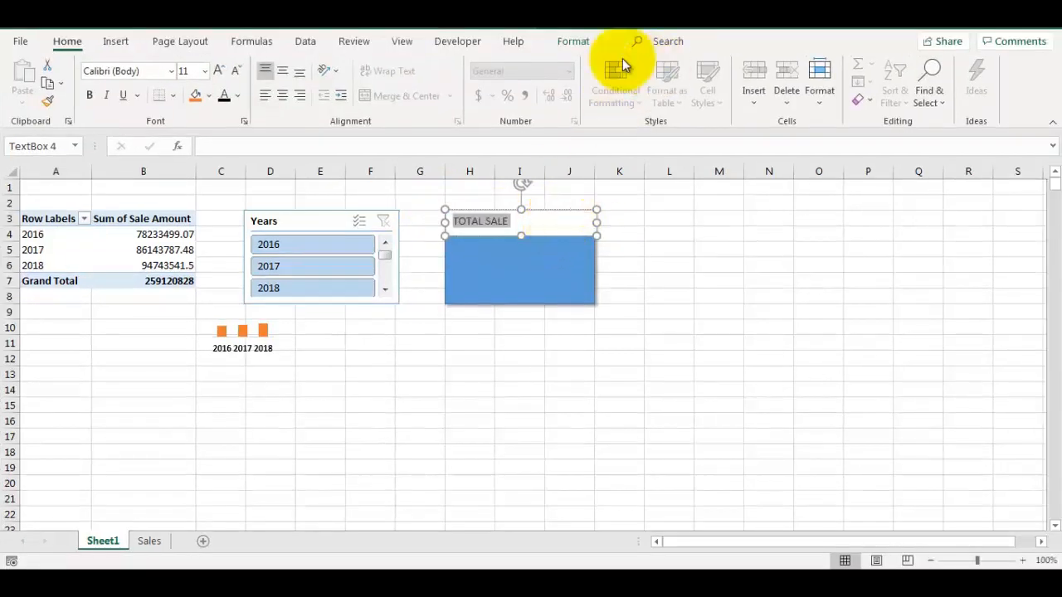
Format the TOTAL SALE heading as centered, middle-aligned, bold white 12-point text on a dark blue fill
left_click(281, 95)
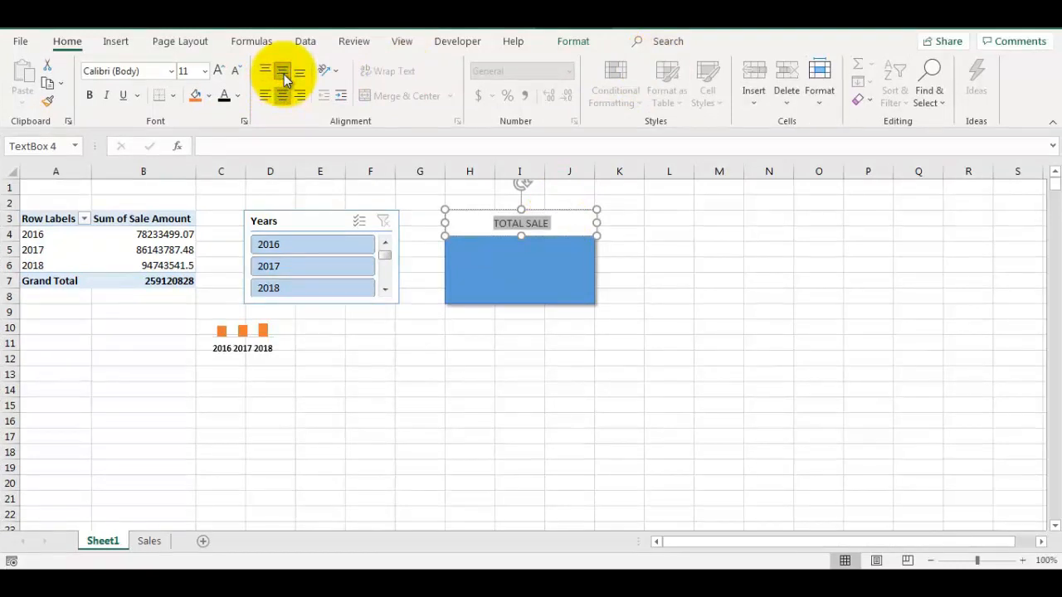
left_click(239, 98)
left_click(231, 160)
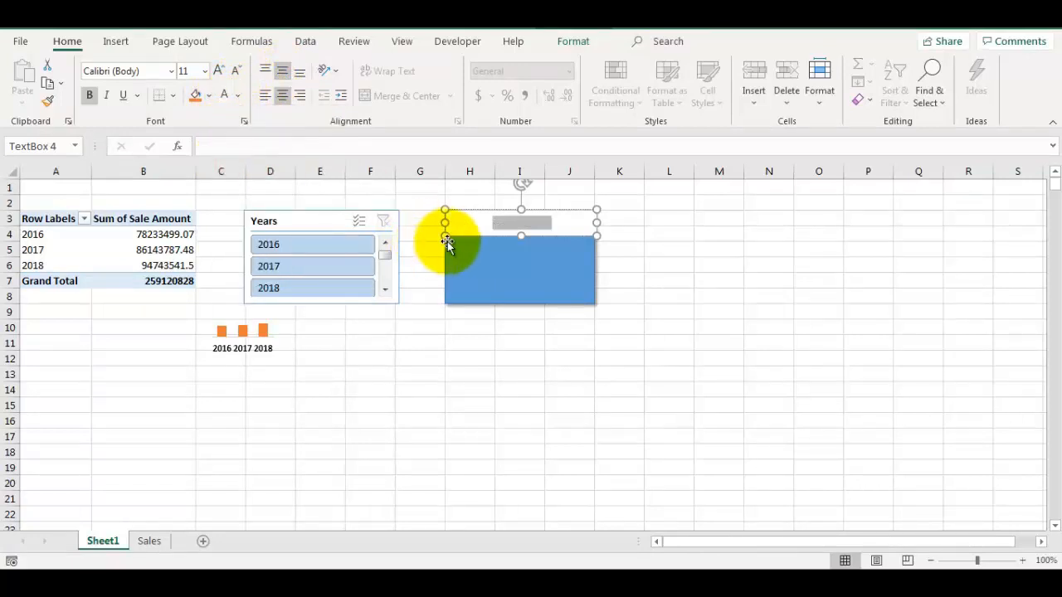
left_click(211, 97)
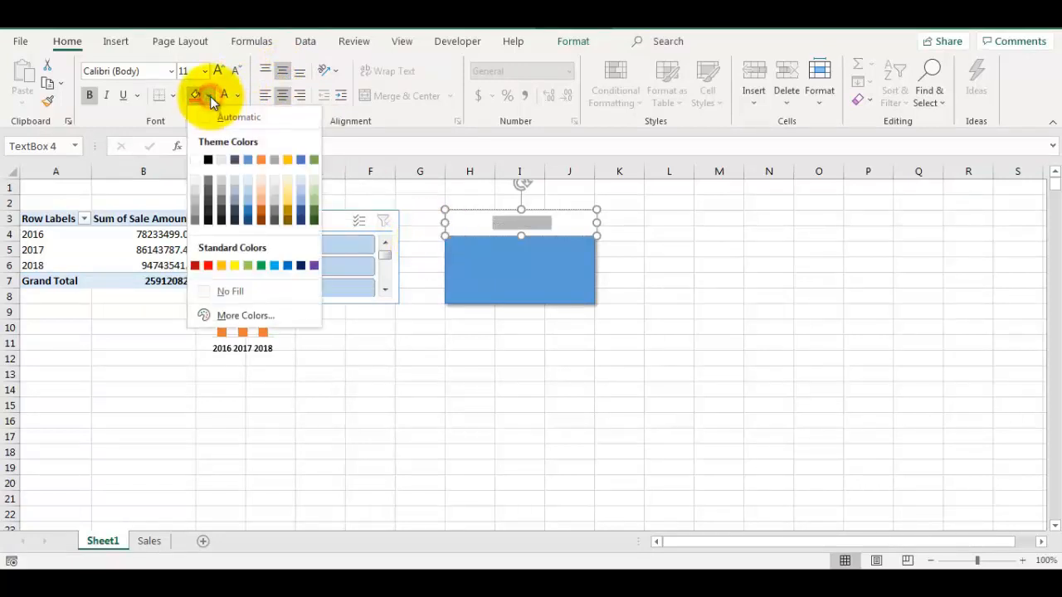
left_click(301, 220)
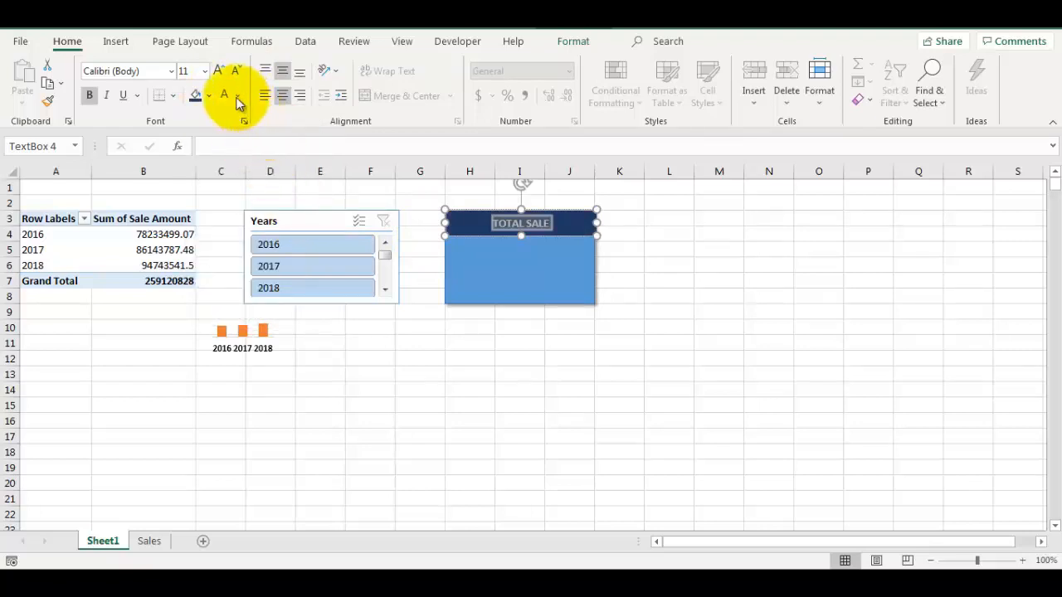
left_click(219, 71)
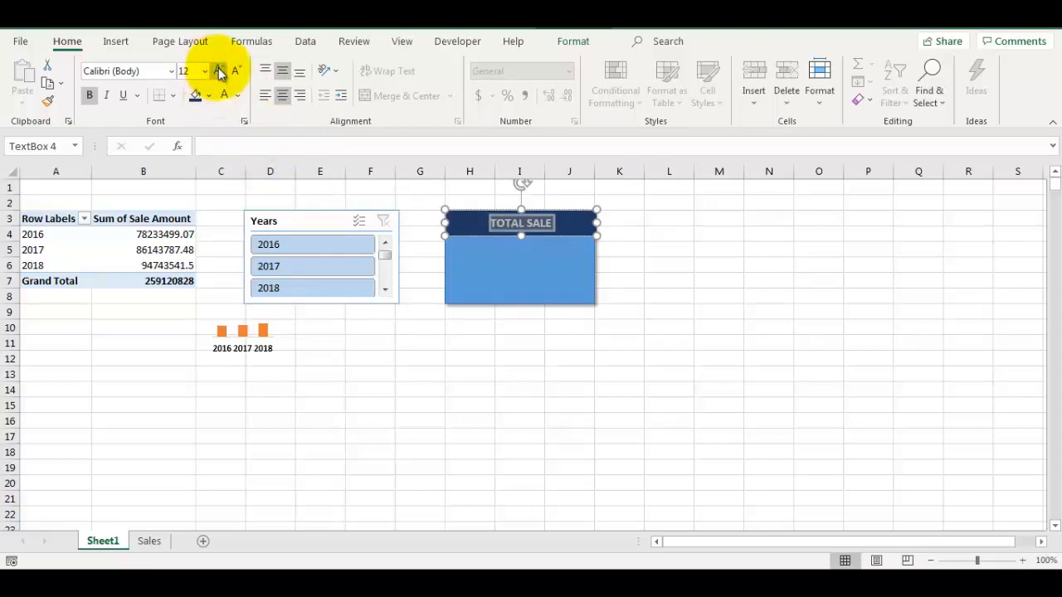
Move the small PivotChart onto the rectangle below the TOTAL SALE heading and bring it forward in front of the shape
left_click(260, 343)
left_click(262, 332)
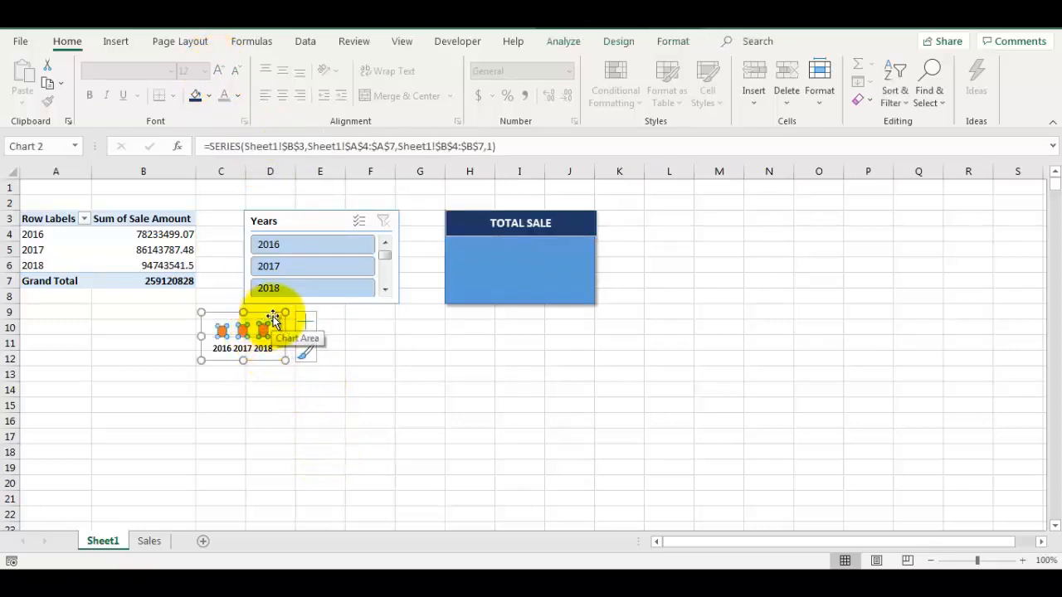
left_click_drag(274, 320, 548, 267)
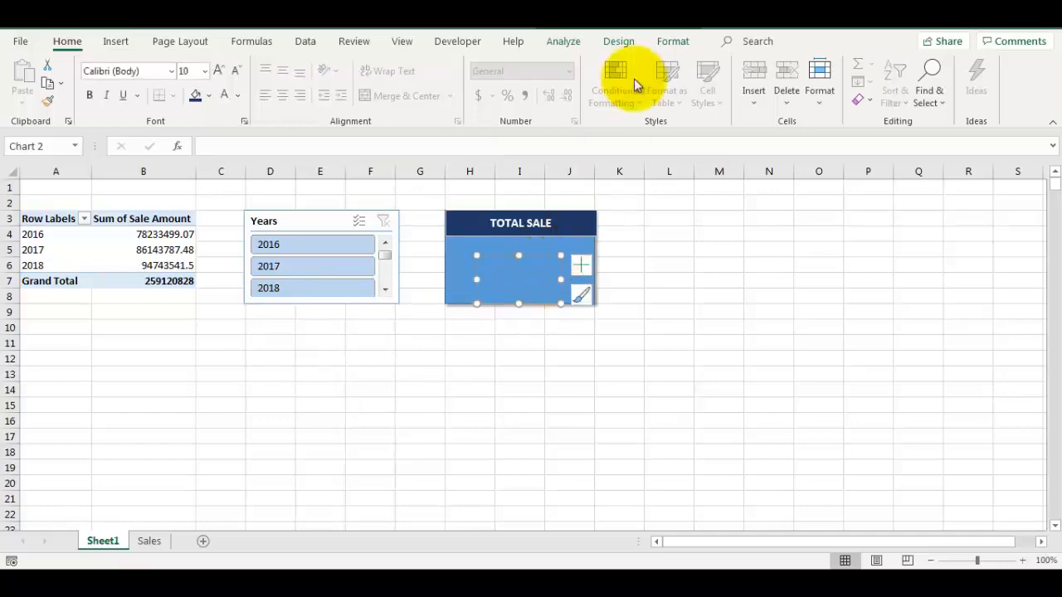
left_click(679, 46)
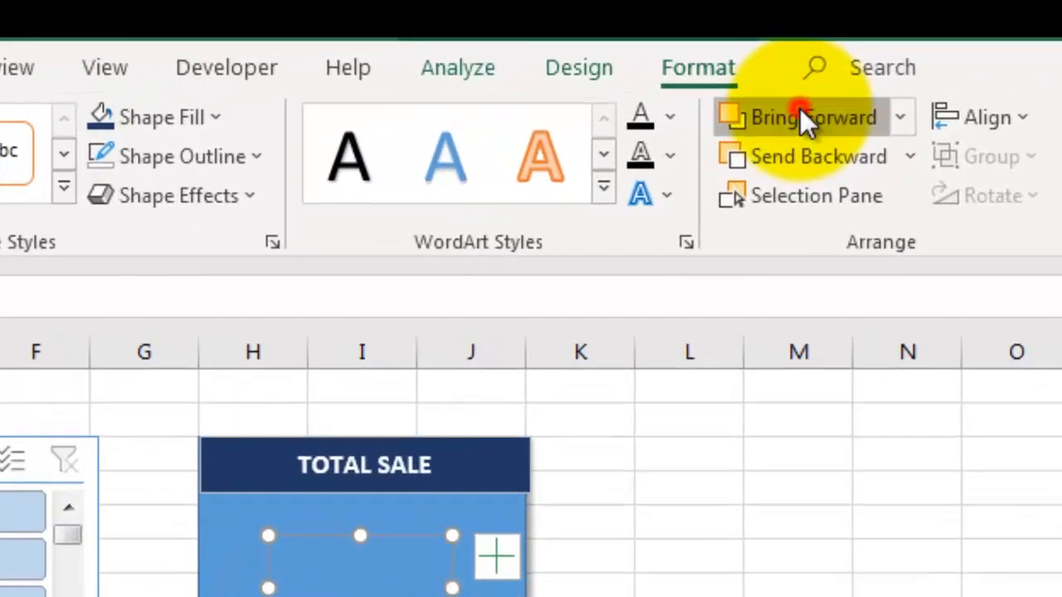
left_click(720, 59)
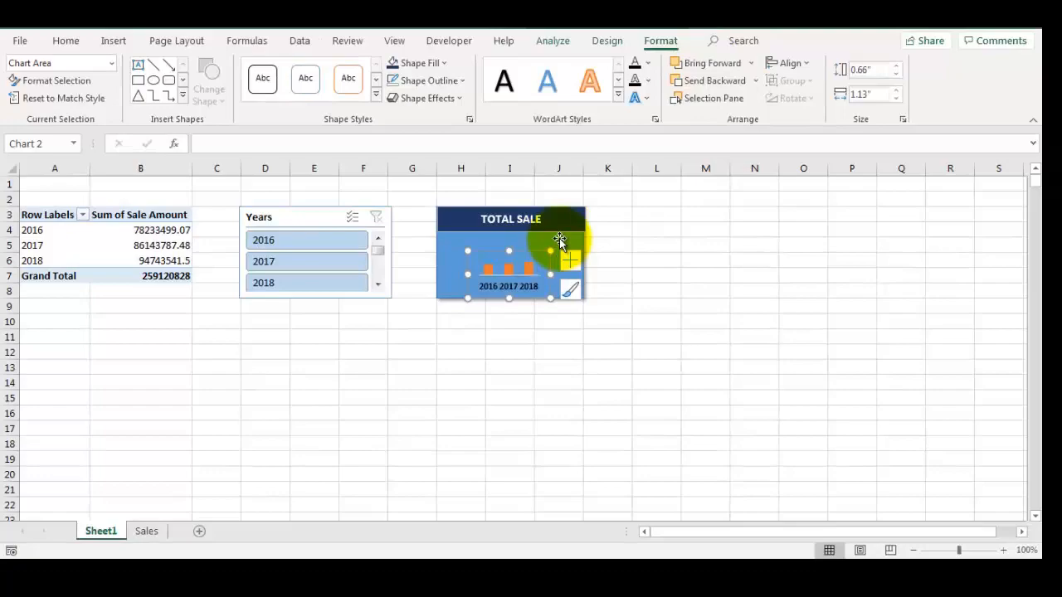
Enter =GETPIVOTDATA("Sale Amount",$A$3) in cell B9 to reference the PivotTable's grand total
left_click(144, 305)
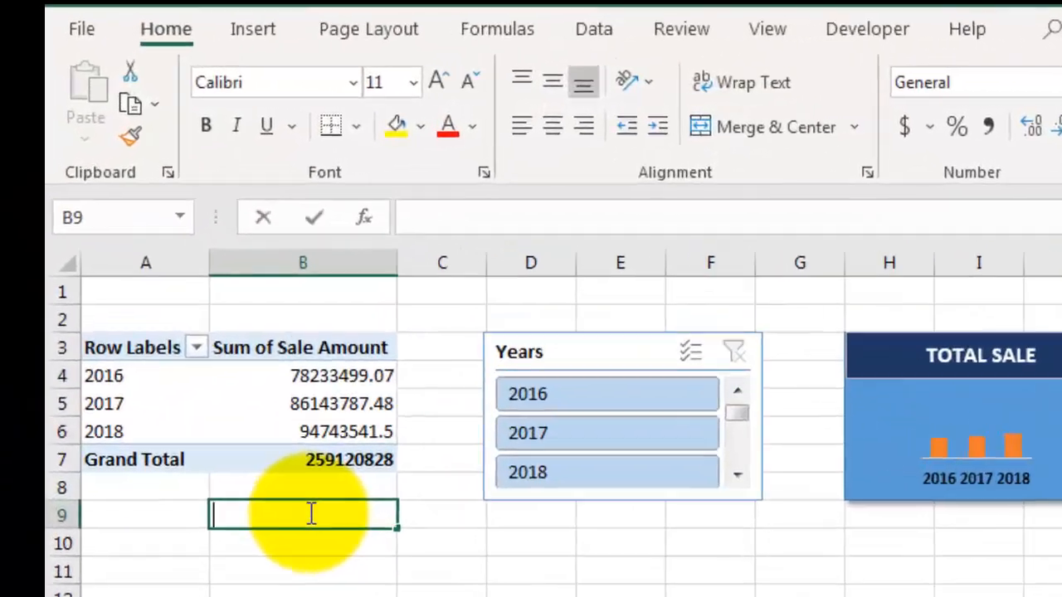
type("=")
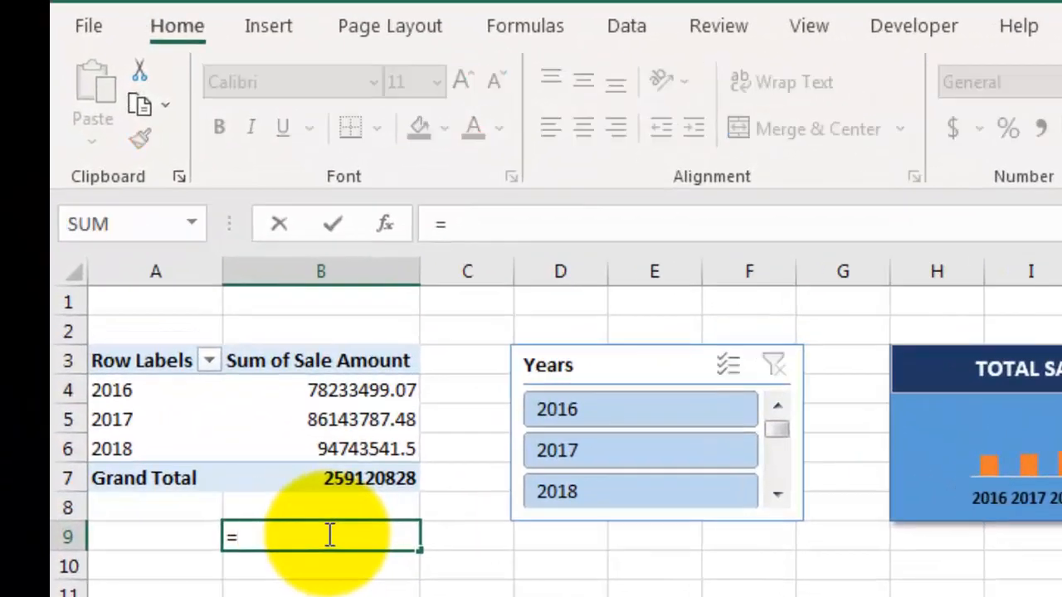
left_click(371, 475)
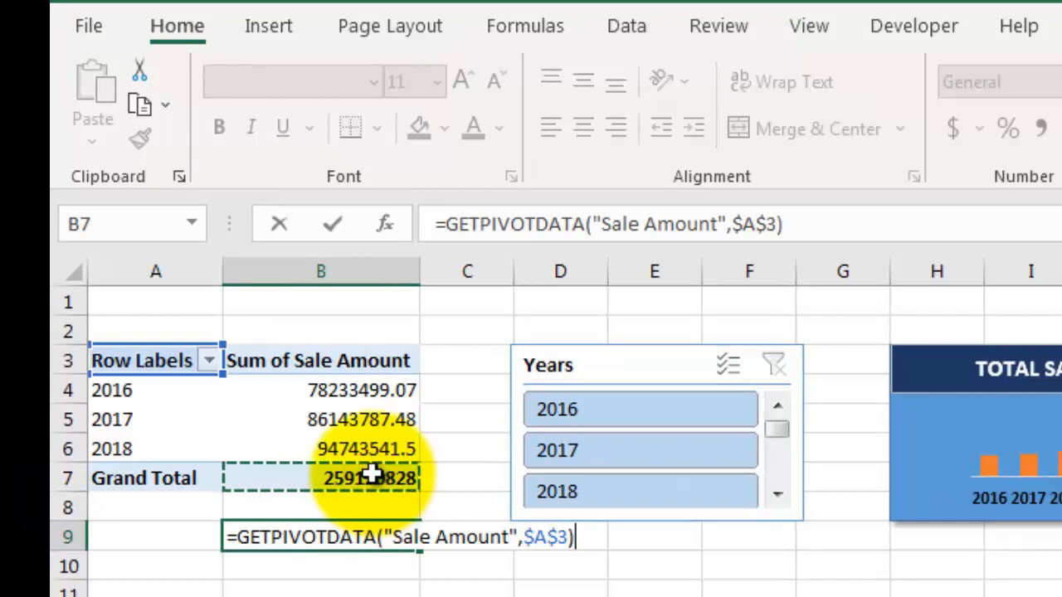
key("Return")
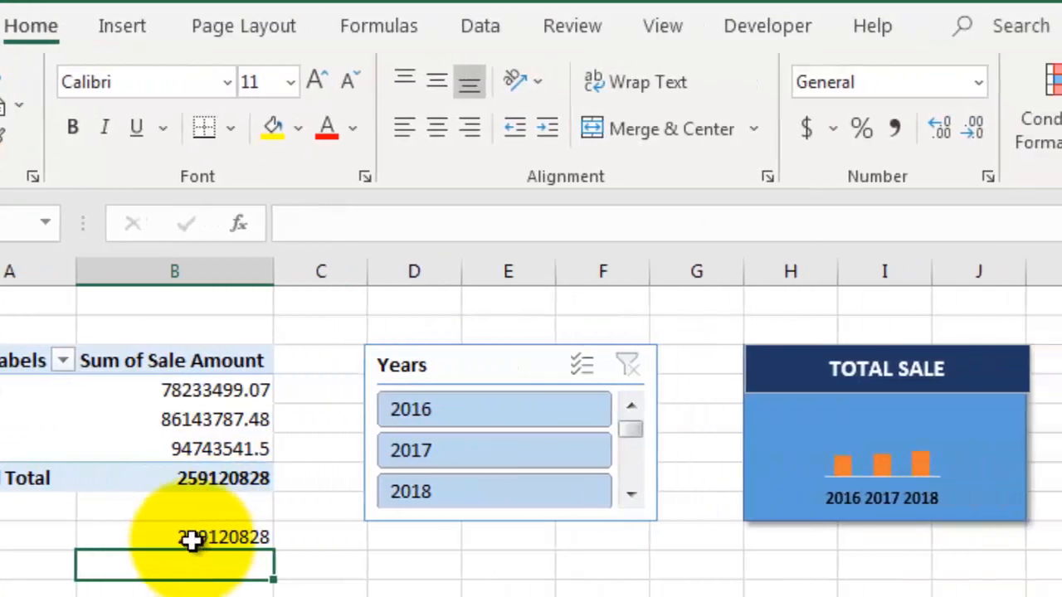
Format cell B9 with the comma style and no decimal places
left_click(191, 539)
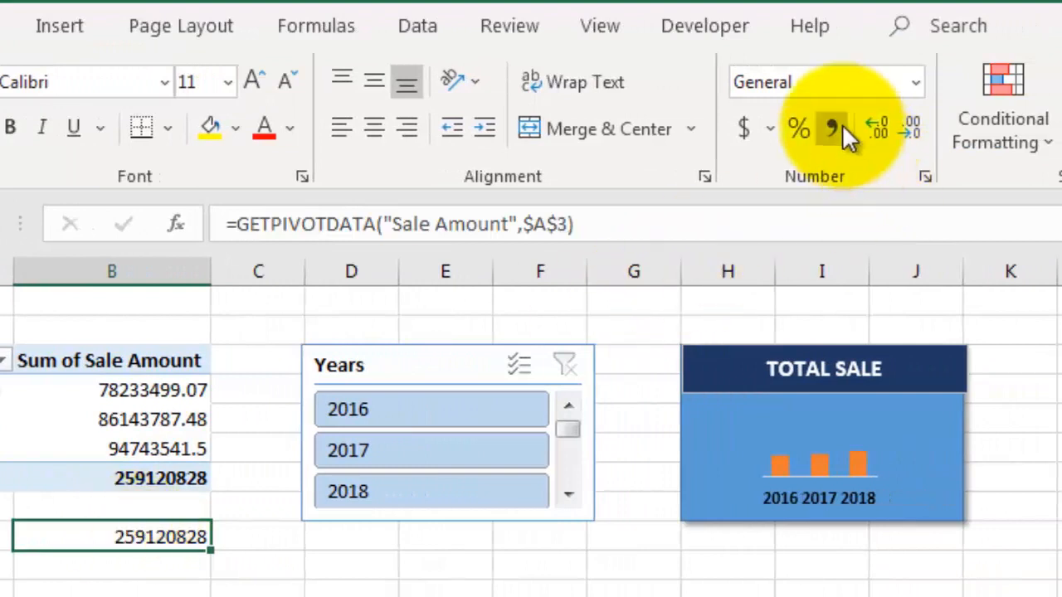
left_click(836, 128)
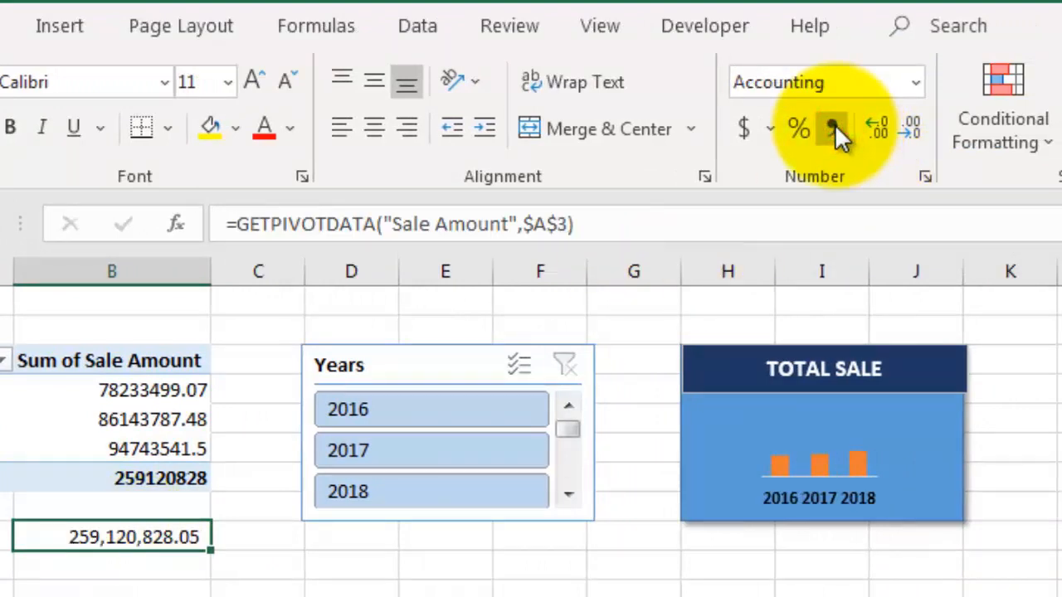
left_click(910, 129)
left_click(911, 128)
Link the rectangle below the TOTAL SALE heading to cell B9 with the formula =$B$9
left_click(930, 415)
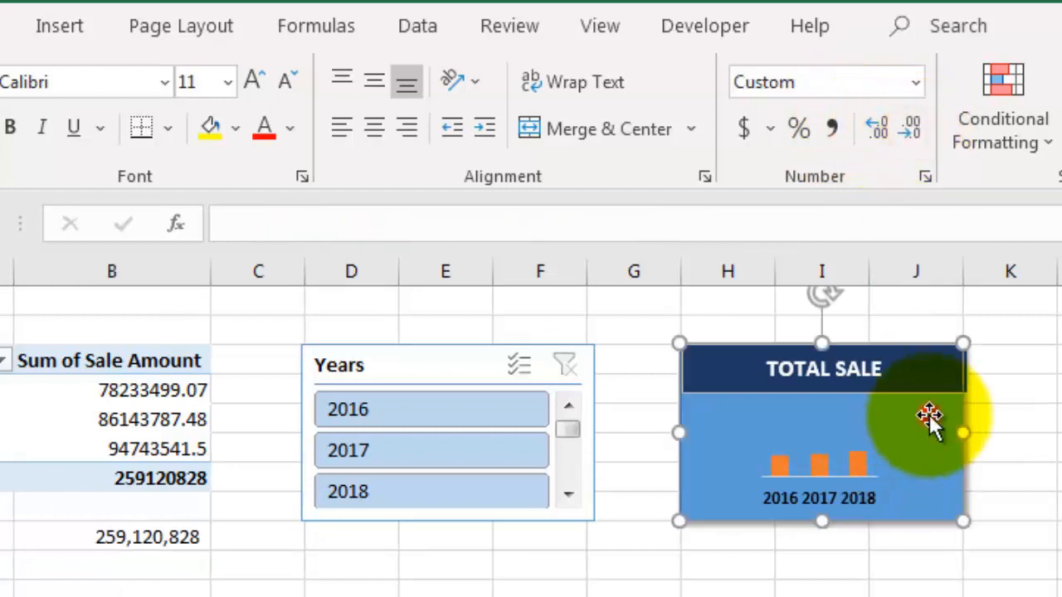
left_click(292, 218)
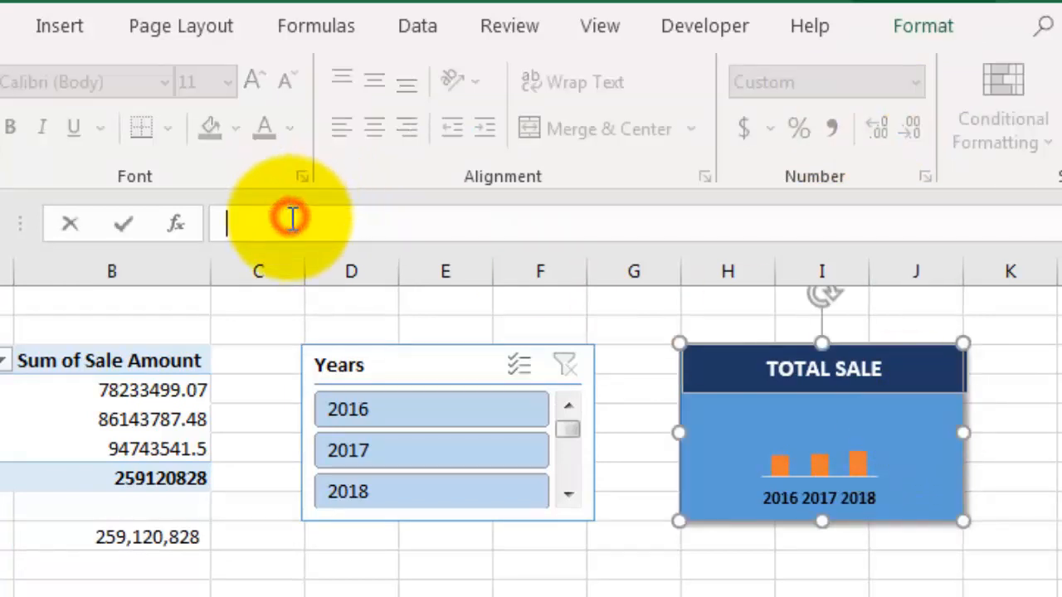
left_click(141, 538)
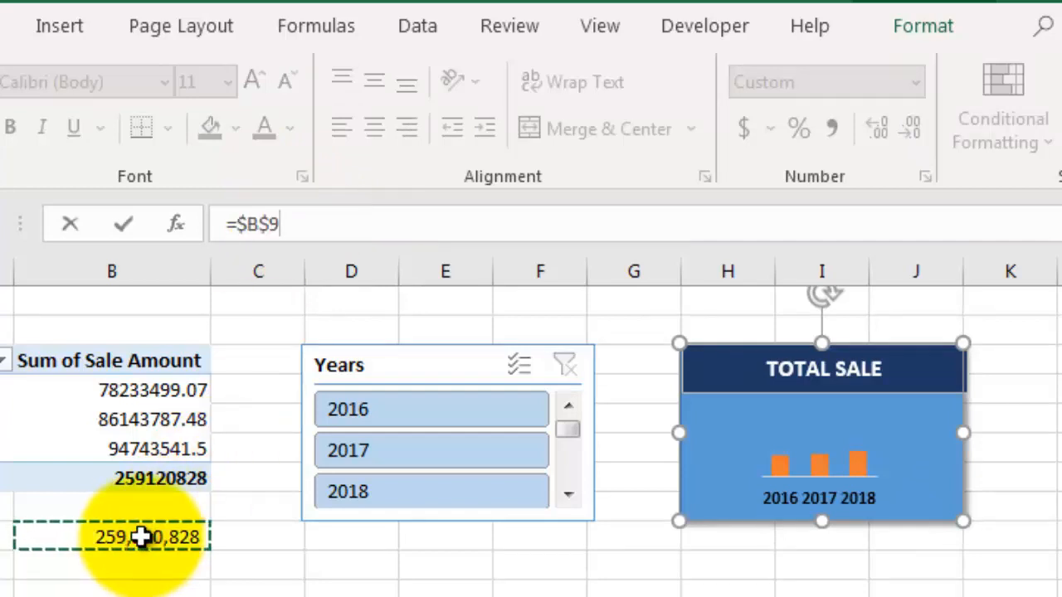
key("Return")
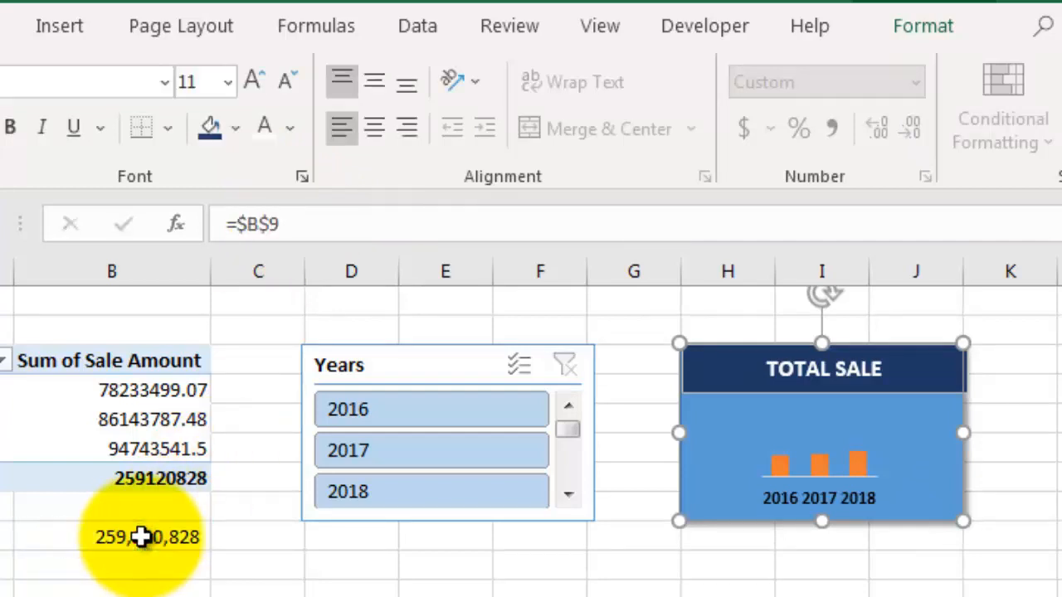
Middle-align and center the linked total in the rectangle, make it bold, and enlarge its font by three size increments
left_click(372, 83)
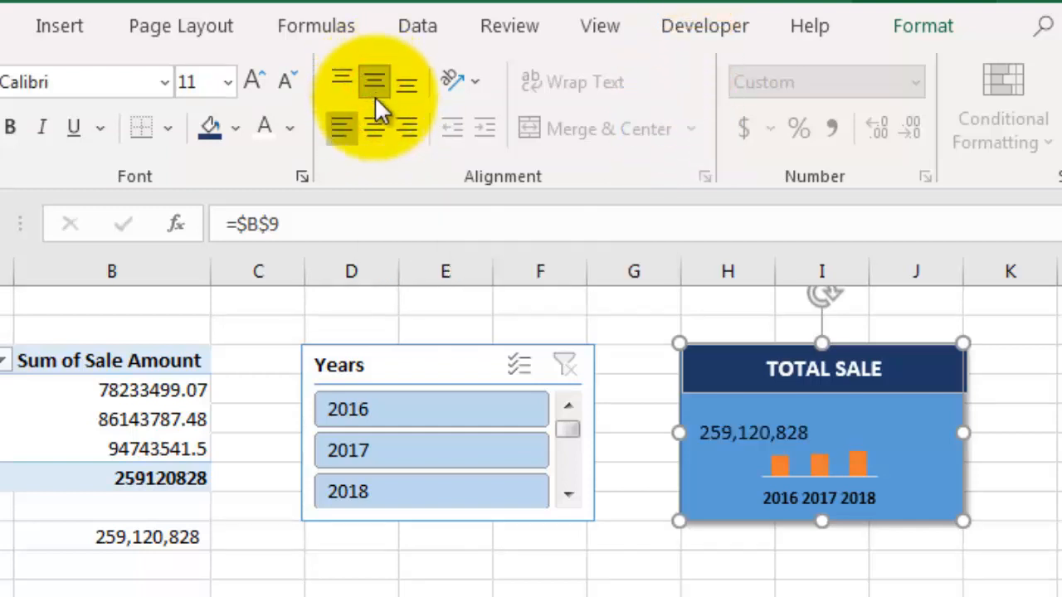
left_click(379, 124)
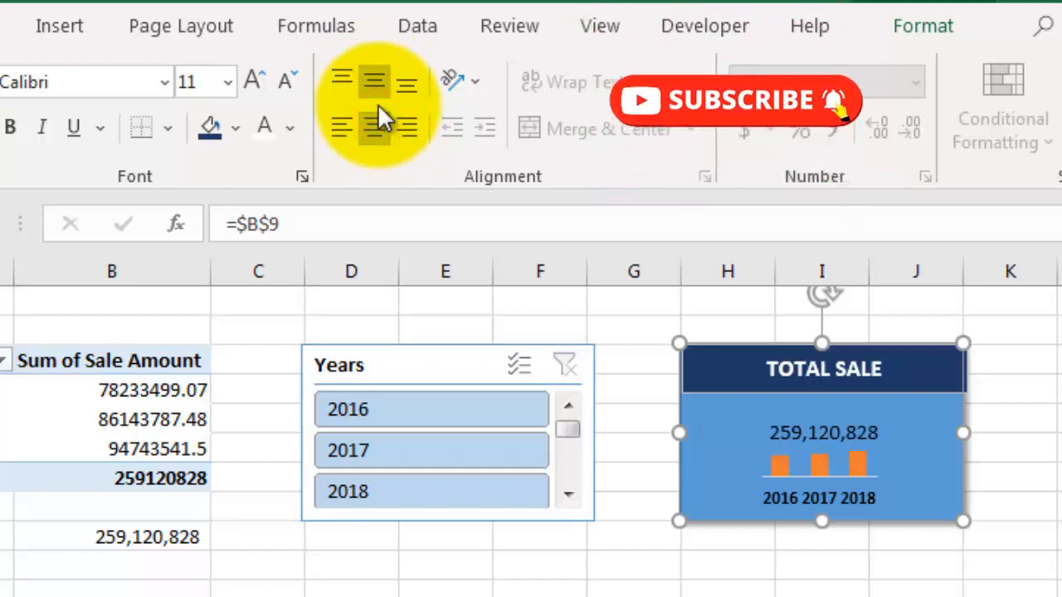
key("ctrl+b")
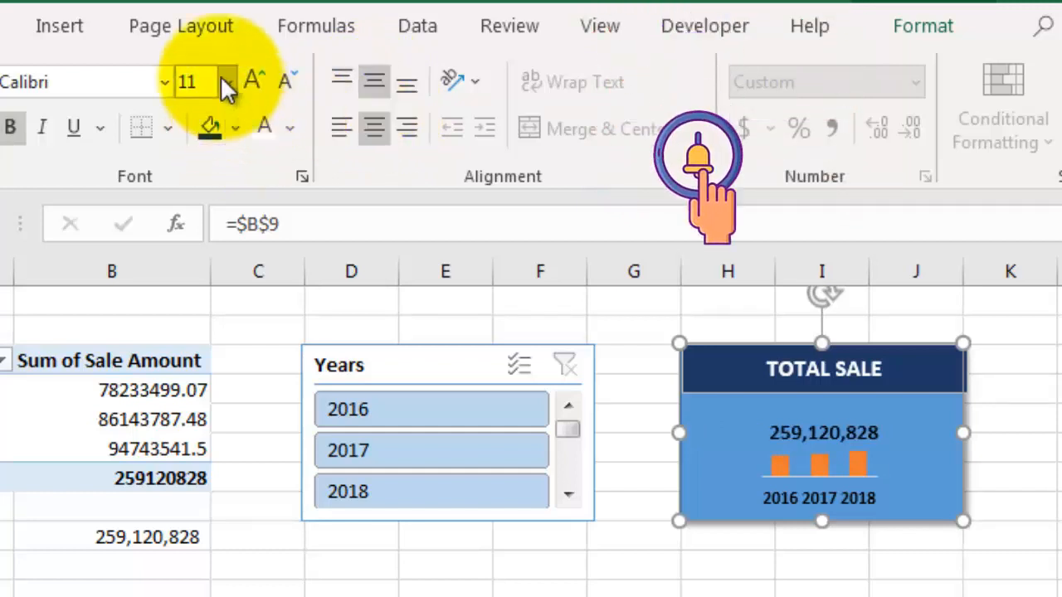
left_click(249, 82)
left_click(251, 81)
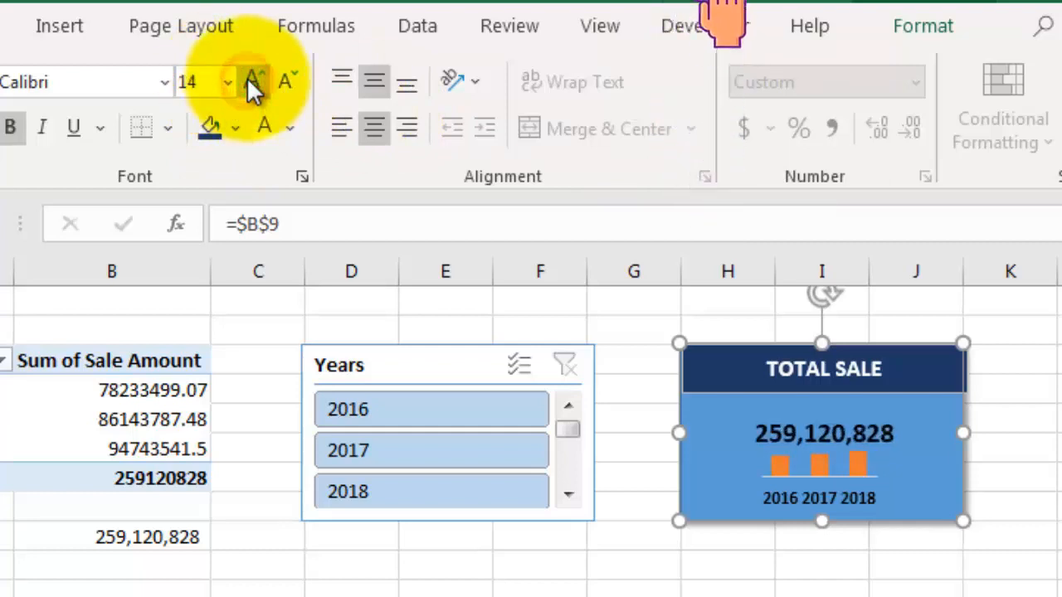
left_click(251, 81)
Shrink the small PivotChart slightly and move it down so it sits beneath the total in the card
left_click(838, 474)
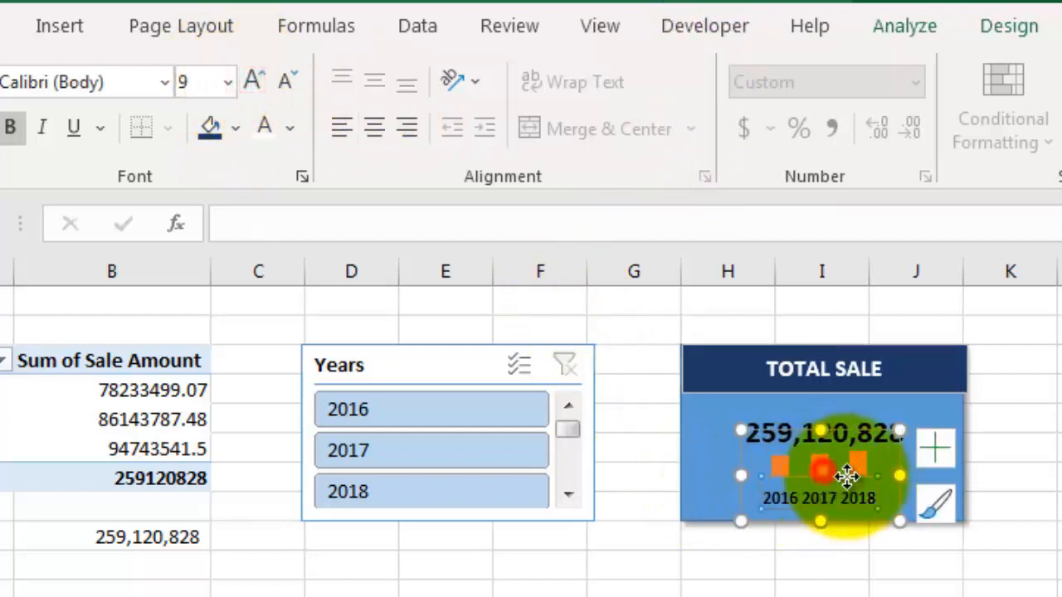
mouse_move(901, 520)
left_mouse_down()
mouse_move(885, 512)
mouse_move(896, 503)
left_mouse_up()
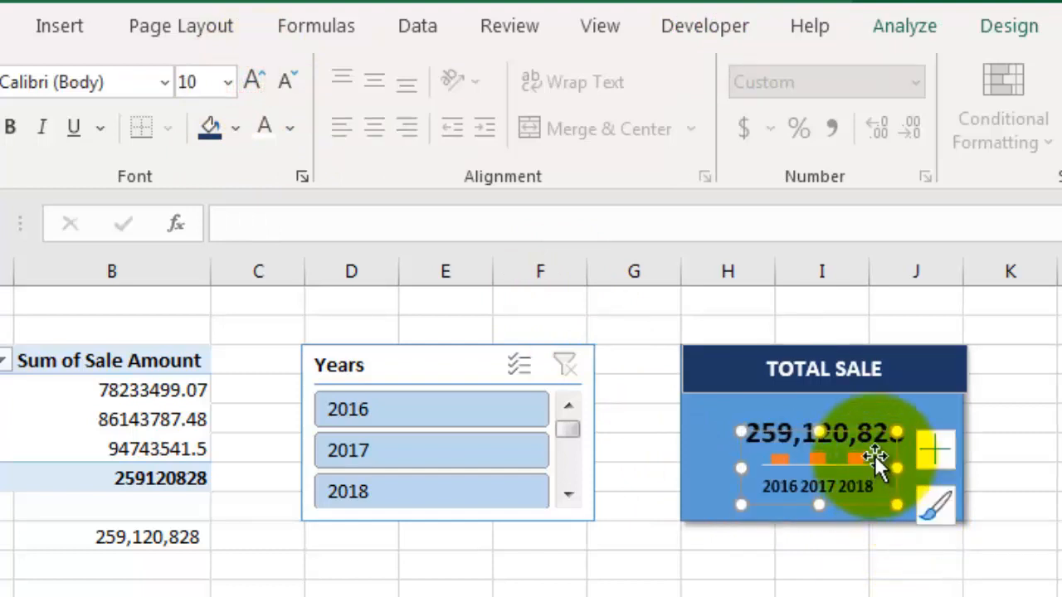
left_click_drag(880, 467, 868, 470)
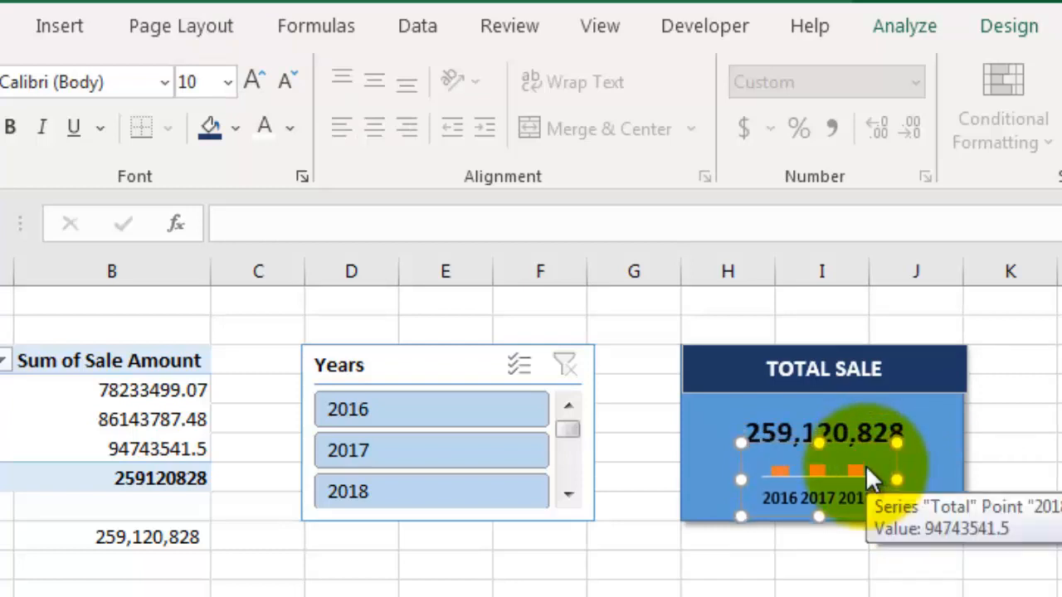
left_click(1057, 406)
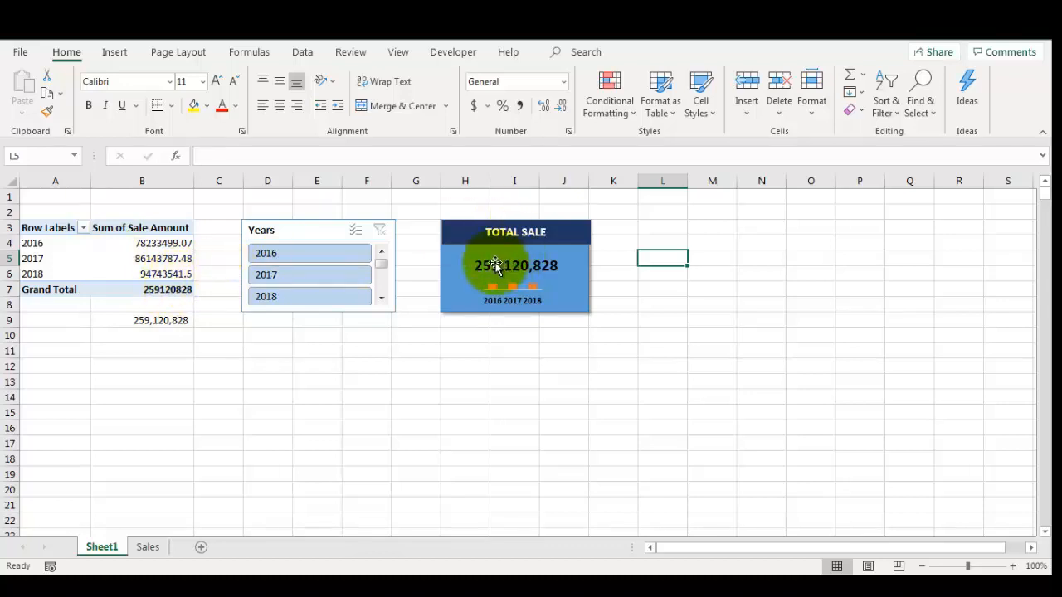
Test the Years slicer by filtering to 2016 and 2017 in turn, and clear the filter
left_click(349, 255)
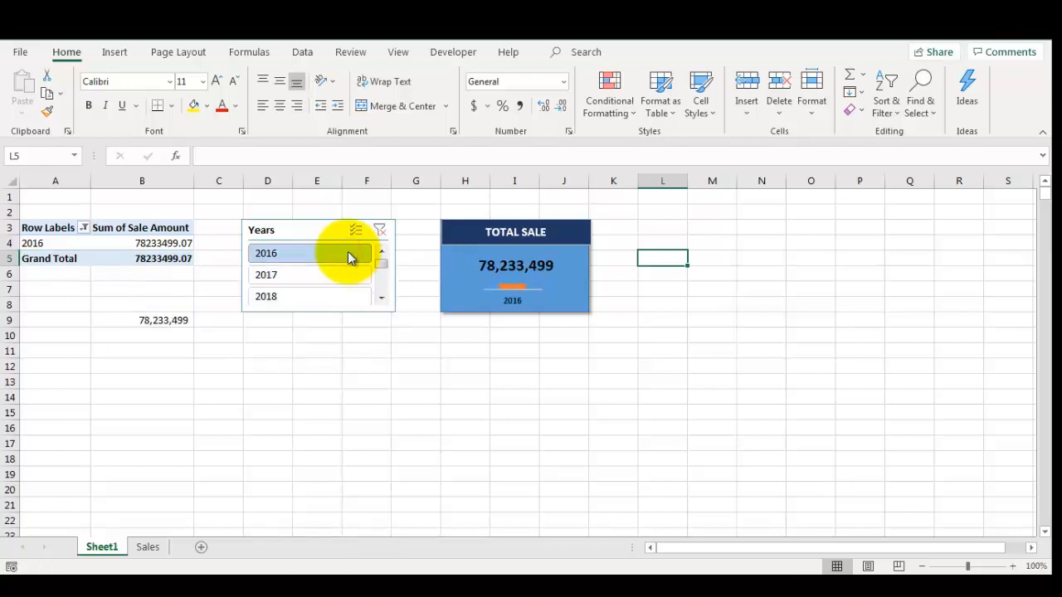
left_click(342, 274)
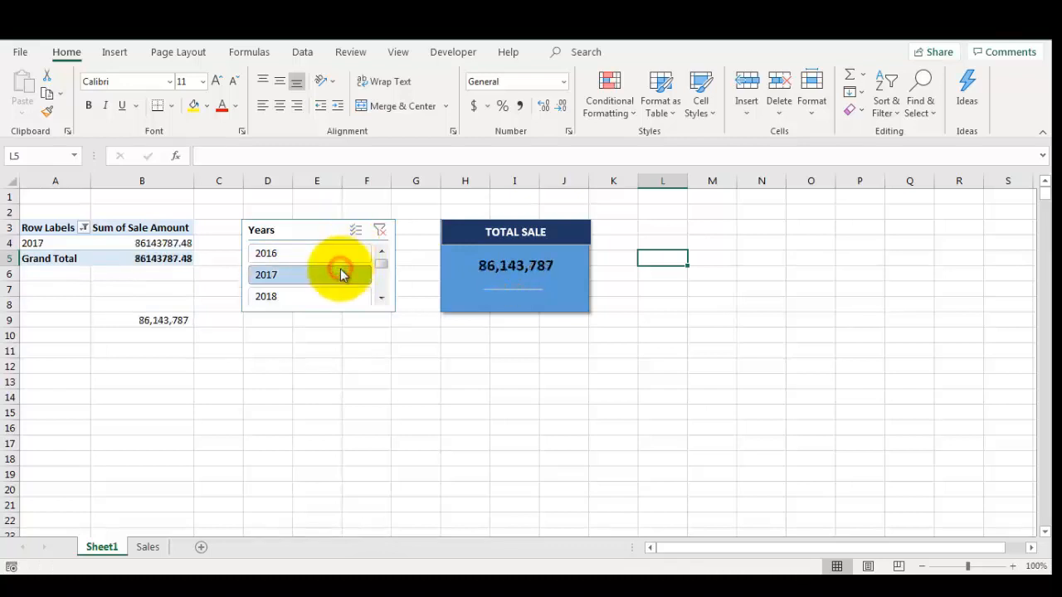
left_click(384, 233)
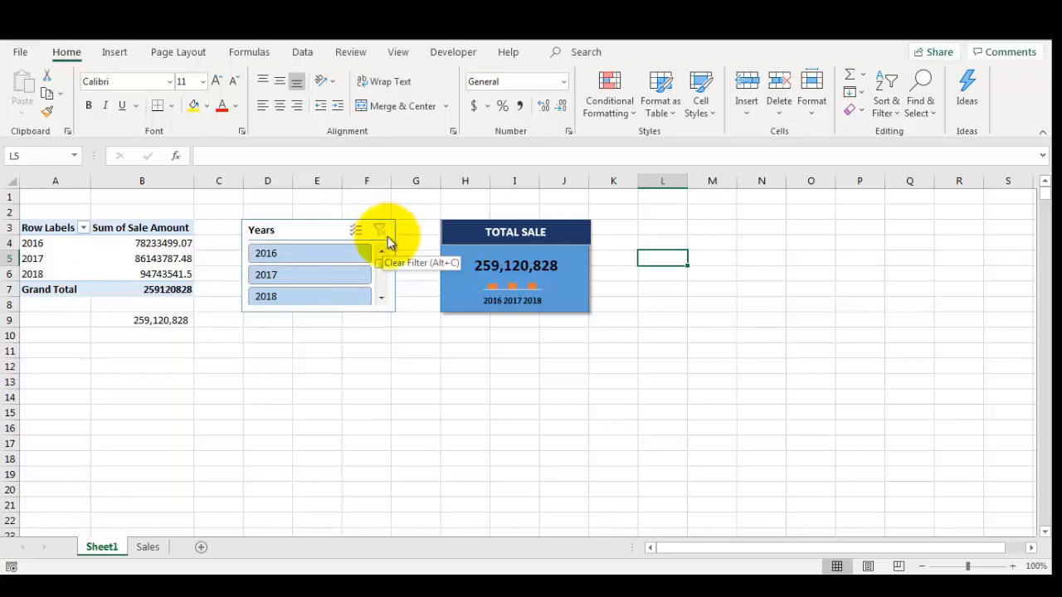
Group the TOTAL SALE heading, the small PivotChart and the rectangle with the total into one object
left_click(492, 292)
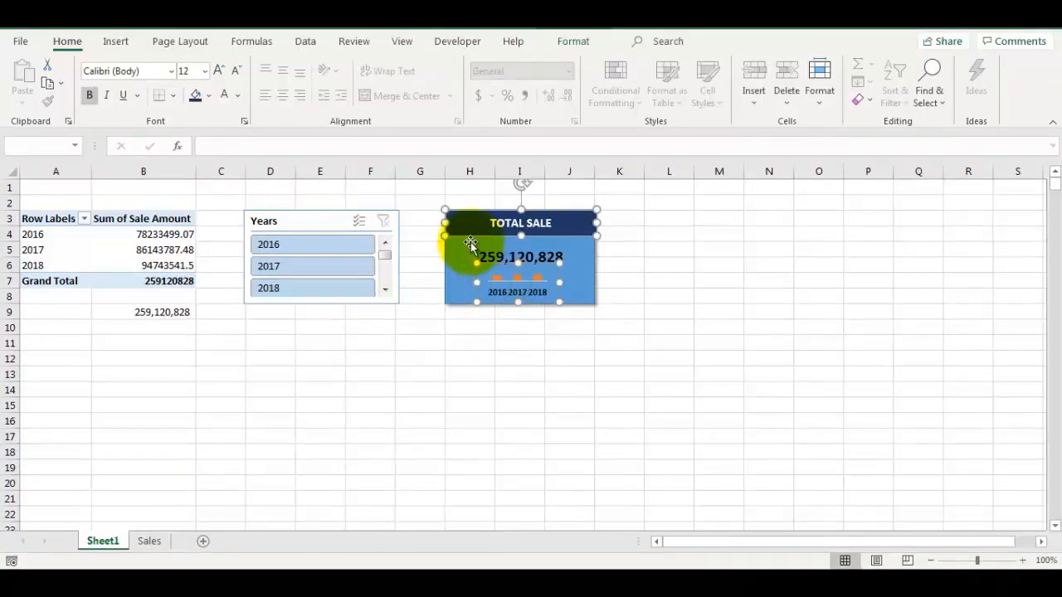
left_click(427, 283)
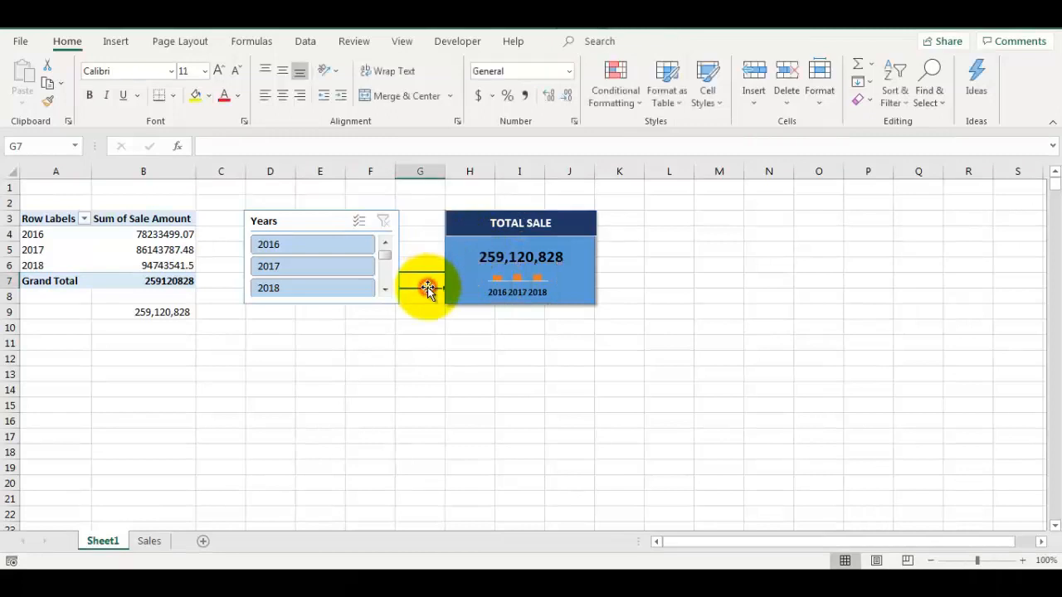
left_click(470, 231)
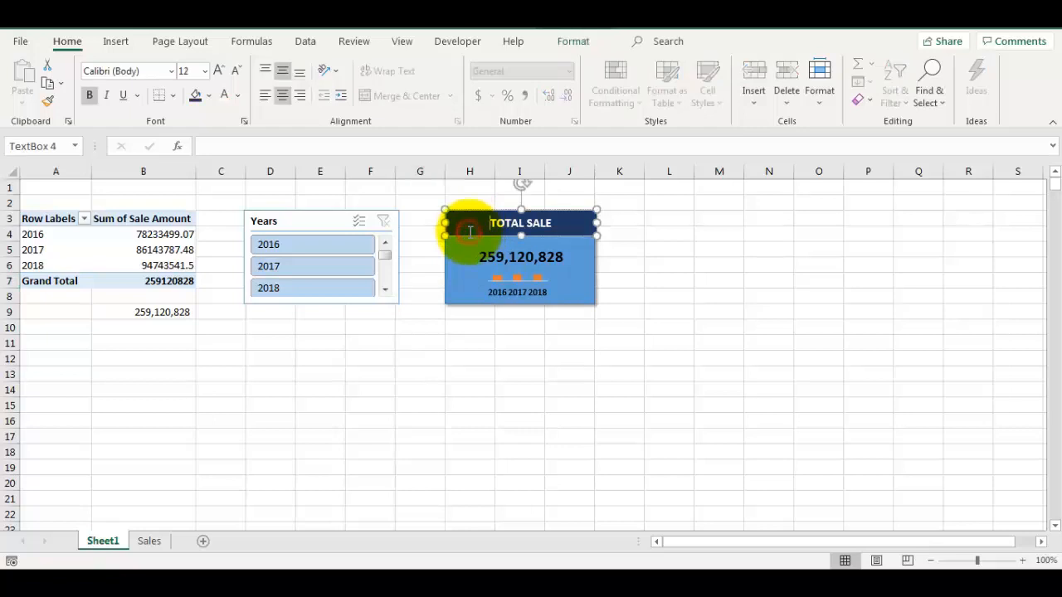
left_click(512, 281)
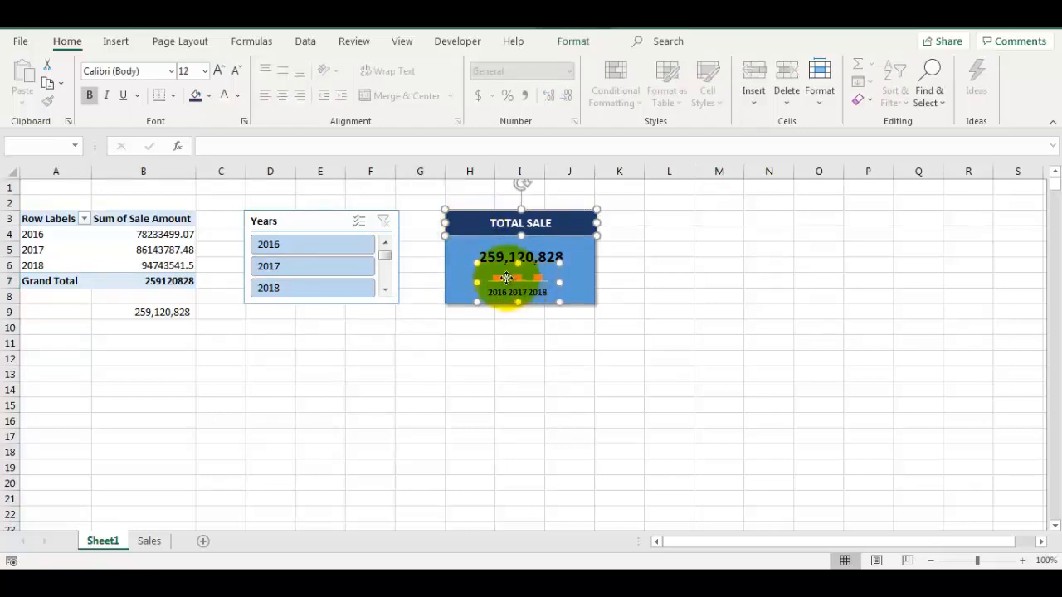
right_click(463, 257)
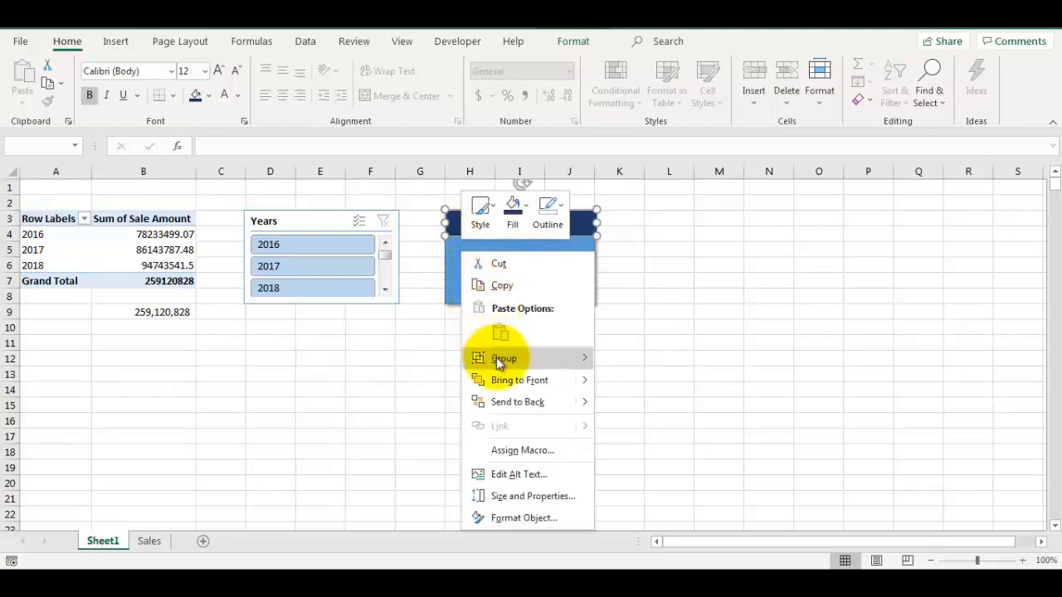
mouse_move(502, 358)
left_click(635, 362)
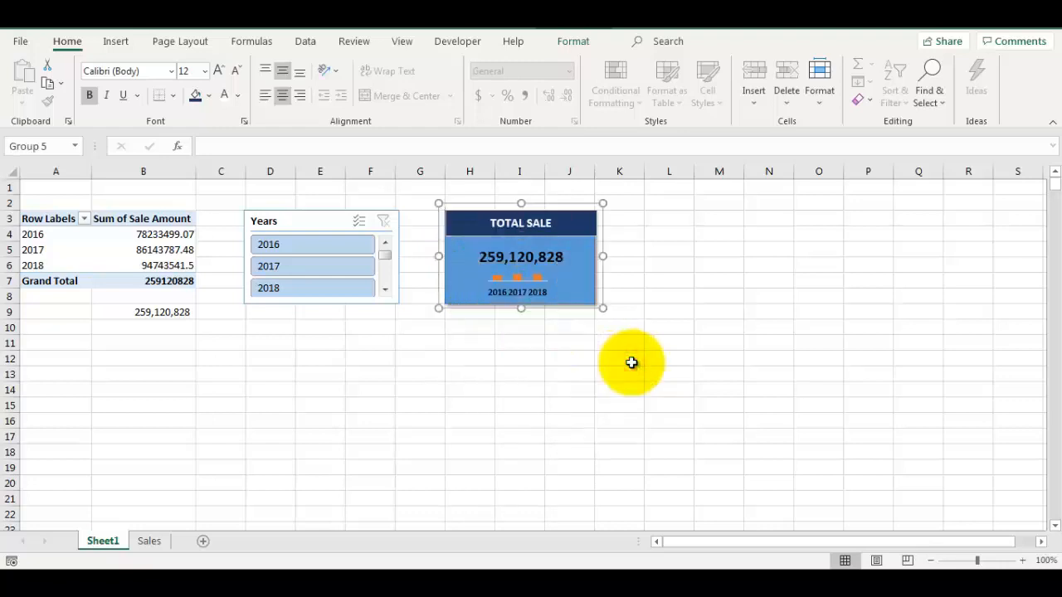